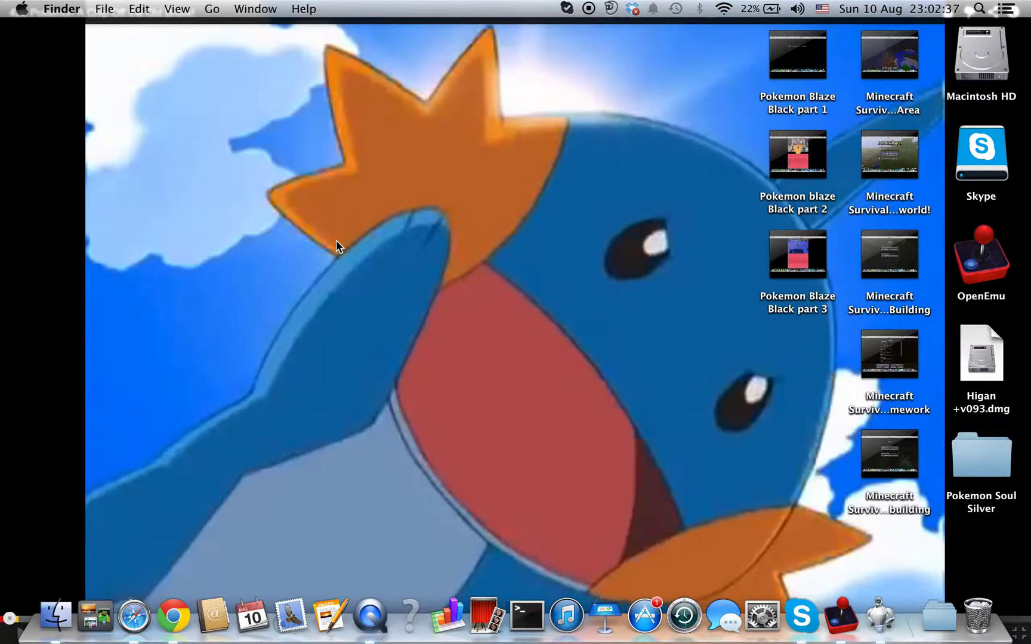
# Step: Switch to Safari and open the coolrom.com website
pyautogui.hotkey('ctrl', 'Left')
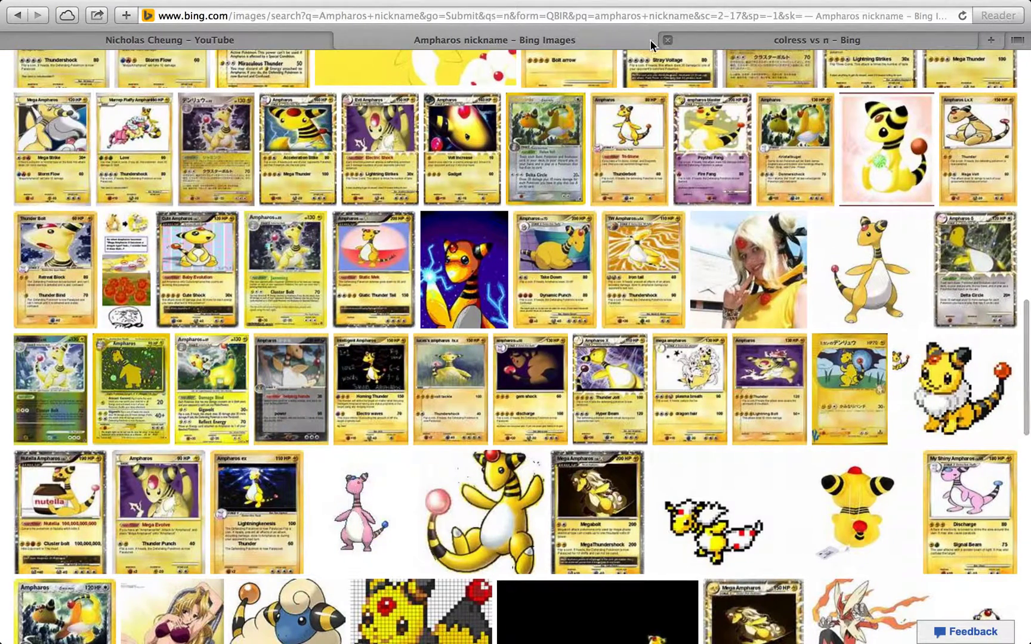
pyautogui.click(585, 20)
pyautogui.write('coolrom.com')
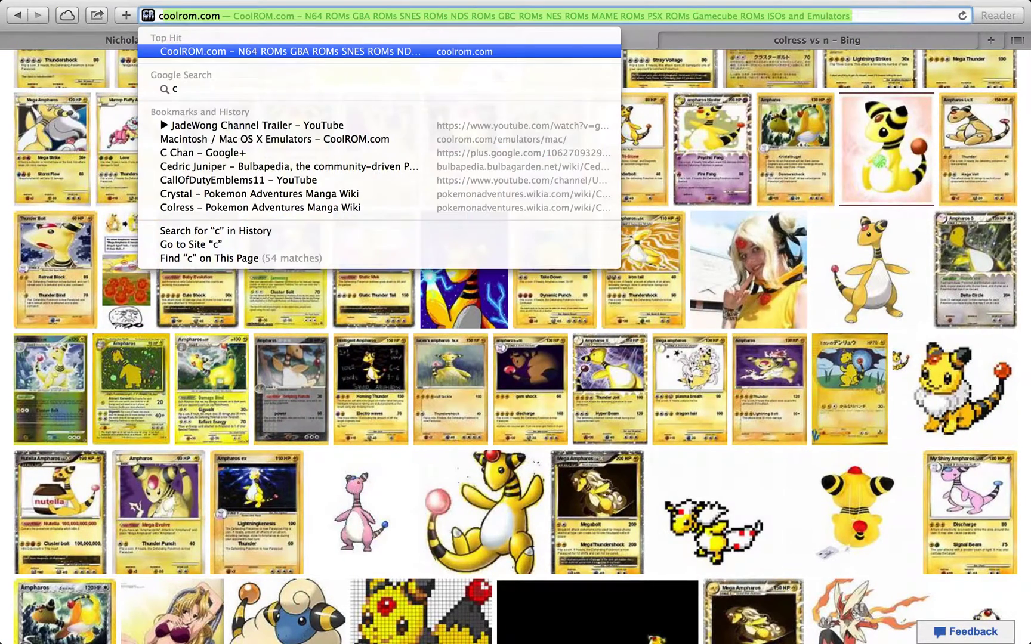
pyautogui.click(507, 46)
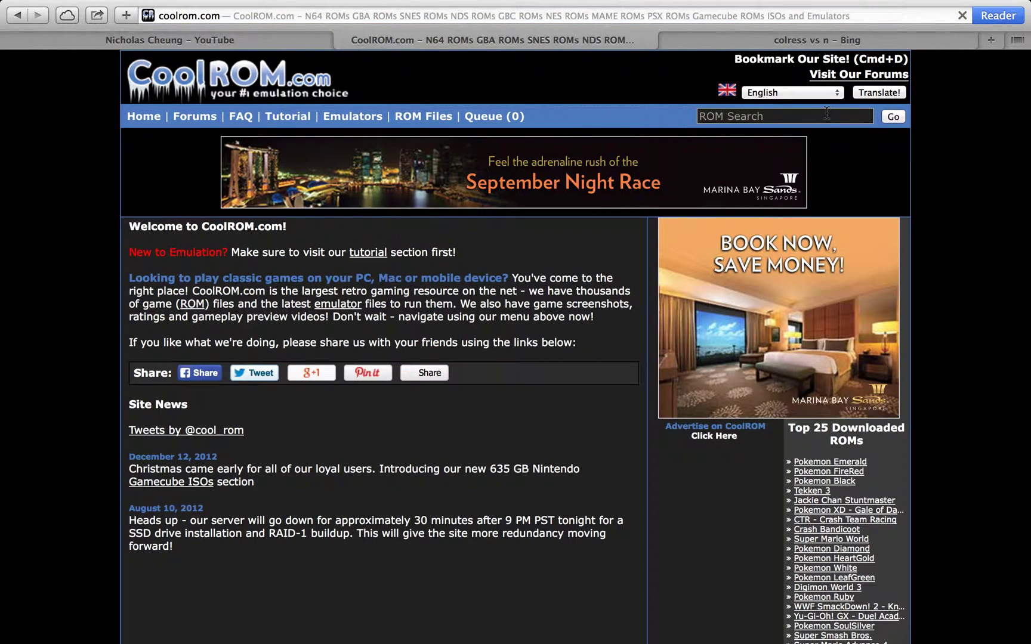
# Step: Search the ROM site for Pokemon Blaze Black
pyautogui.click(736, 117)
pyautogui.write('Pokemon')
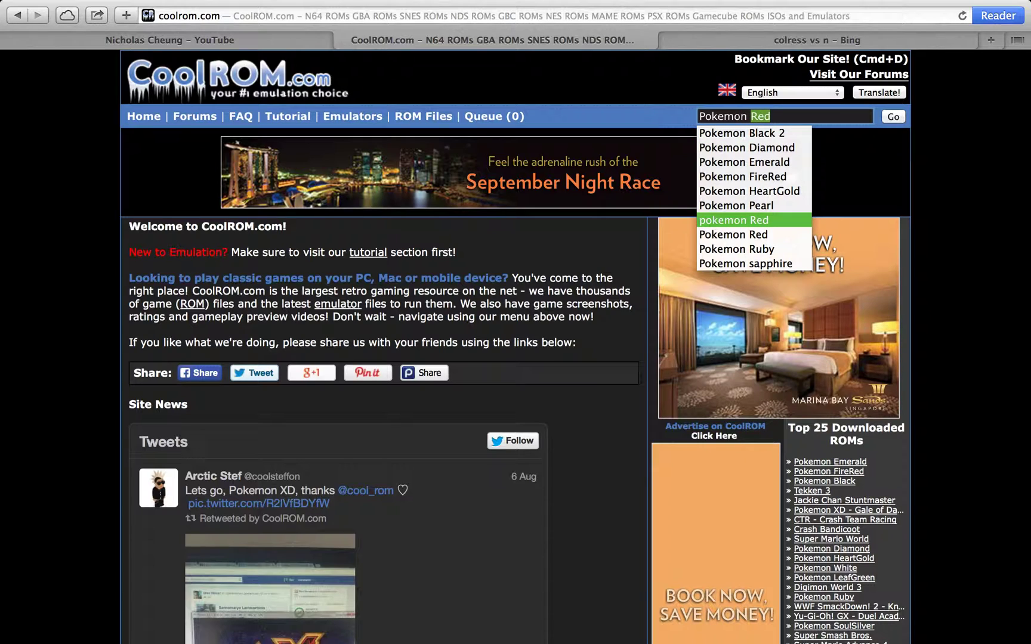
pyautogui.write(' Bl')
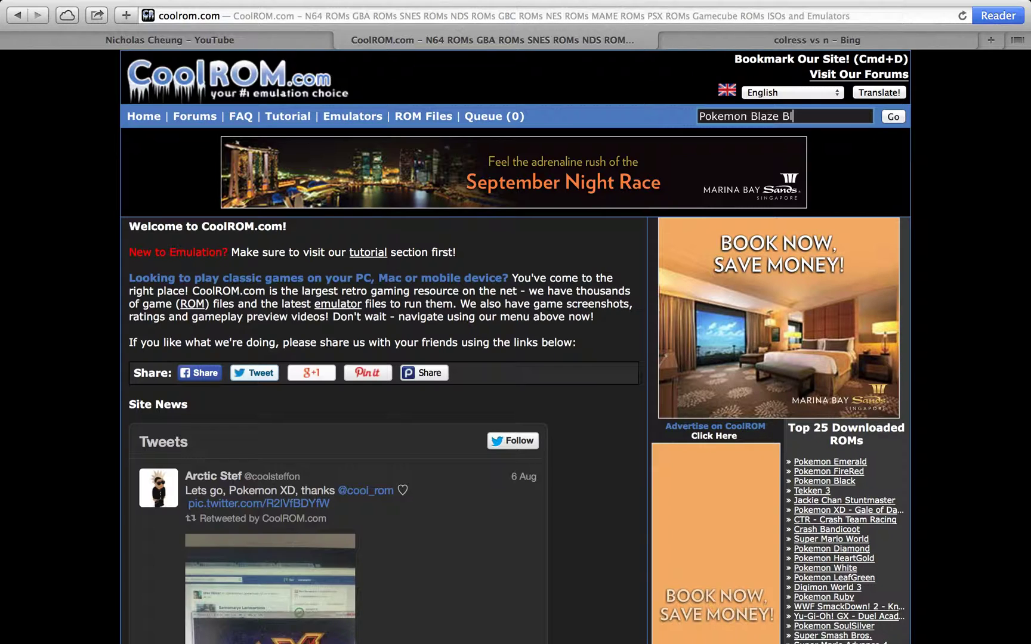
pyautogui.write('aze Black')
pyautogui.click(887, 122)
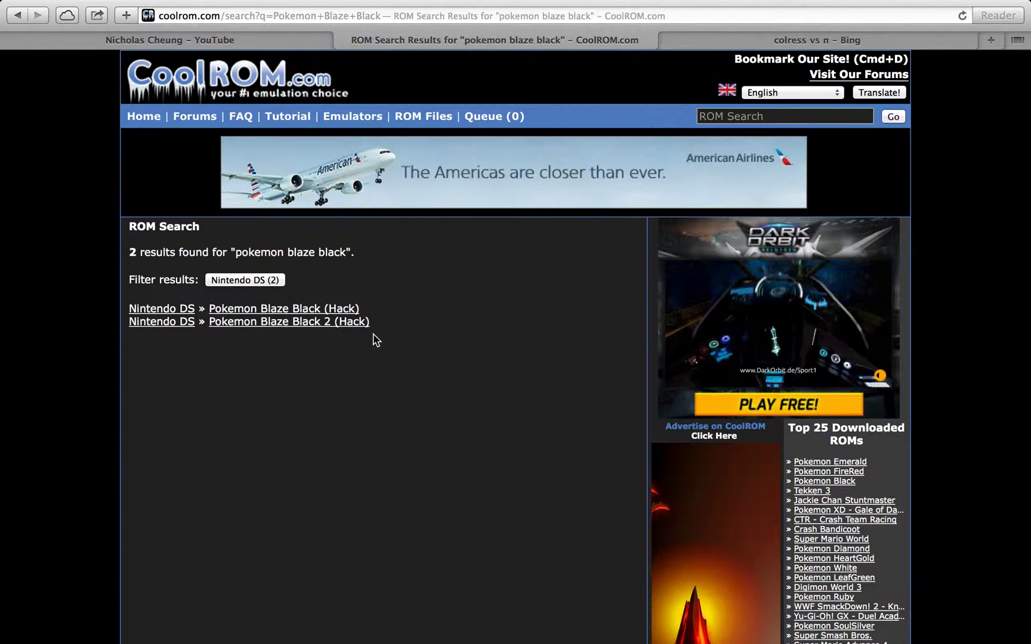
# Step: Download Pokemon Blaze Black 2 (Hack).zip from its Nintendo DS ROM page and show the download's progress
pyautogui.click(345, 326)
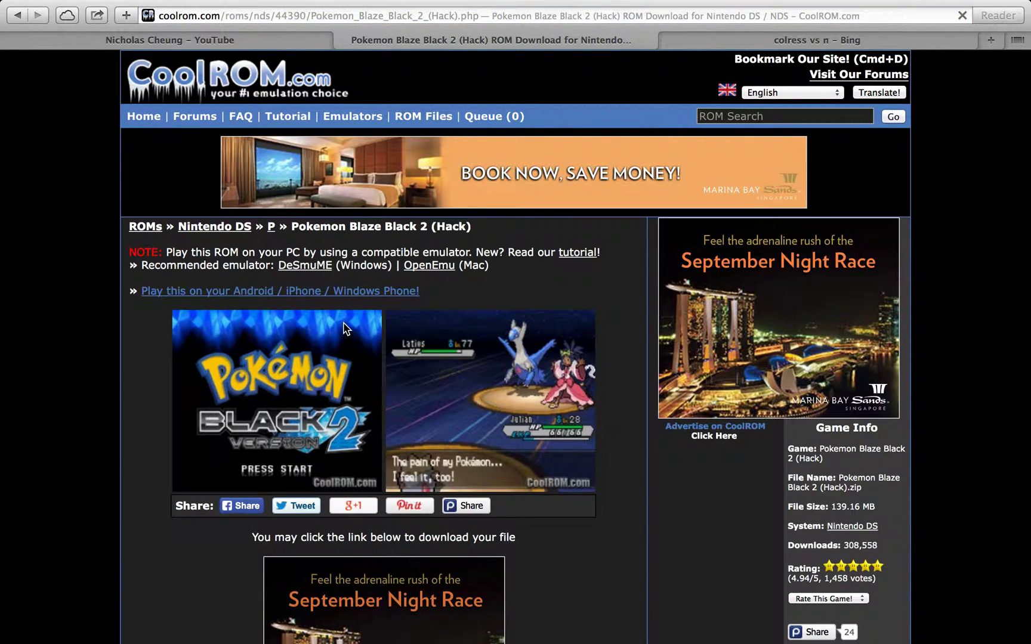
pyautogui.scroll(-5, 345, 327)
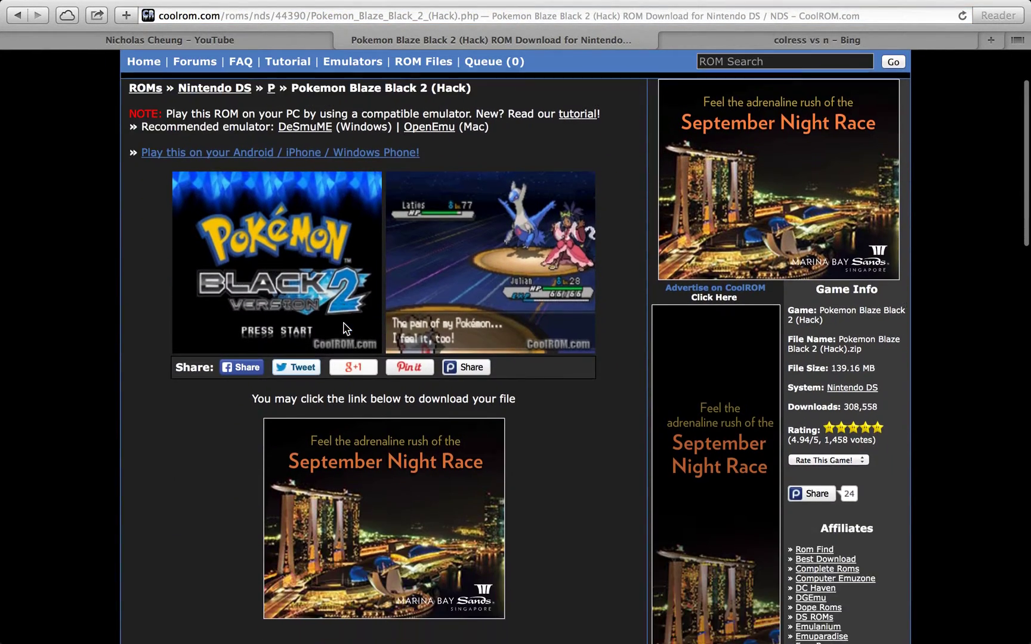
pyautogui.scroll(4, 345, 327)
pyautogui.scroll(-7, 345, 327)
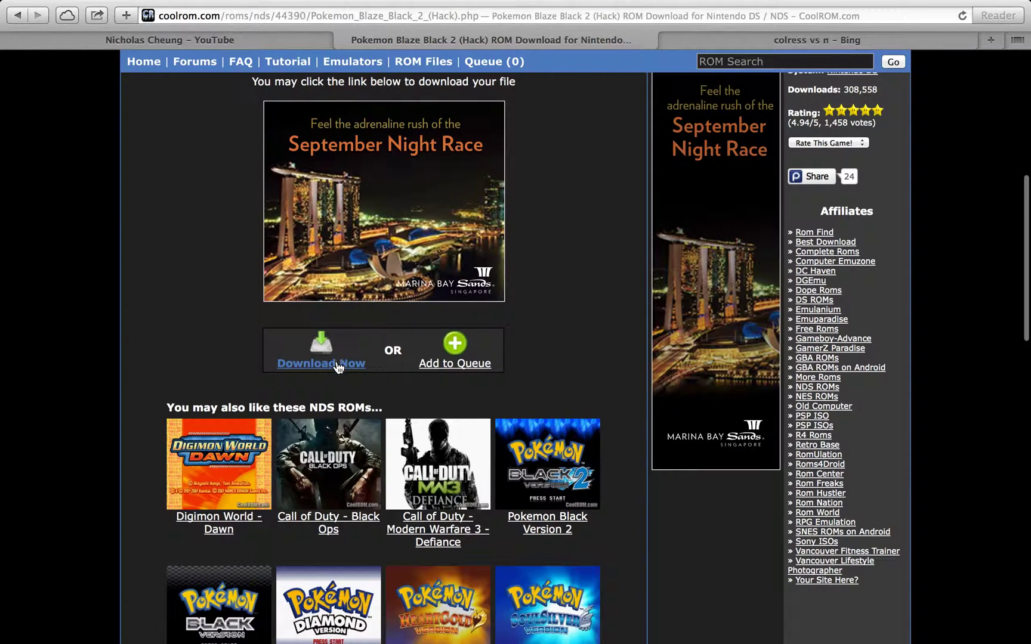
pyautogui.click(337, 365)
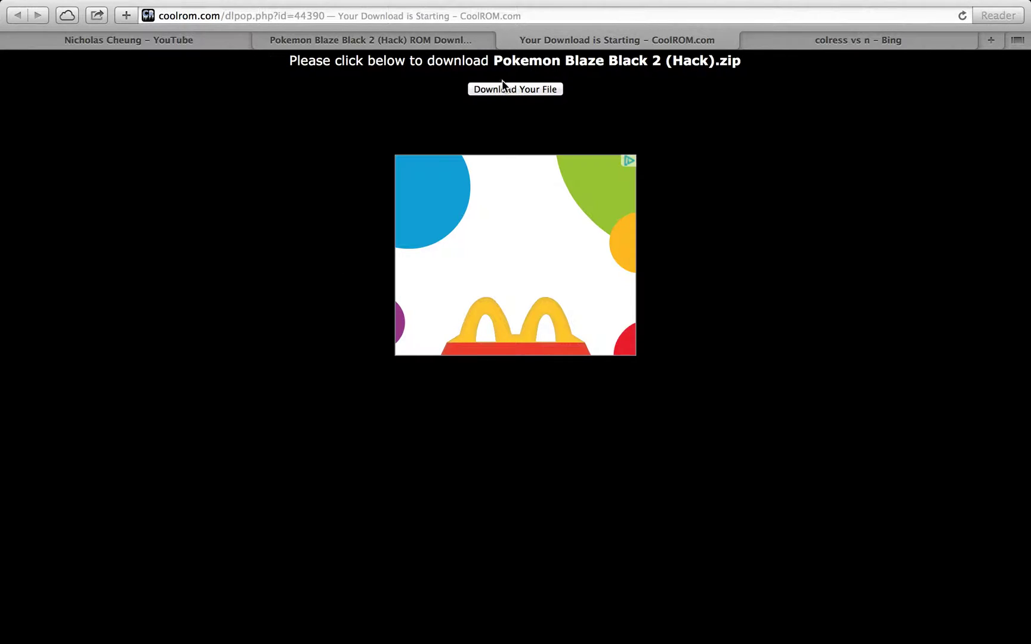
pyautogui.click(504, 89)
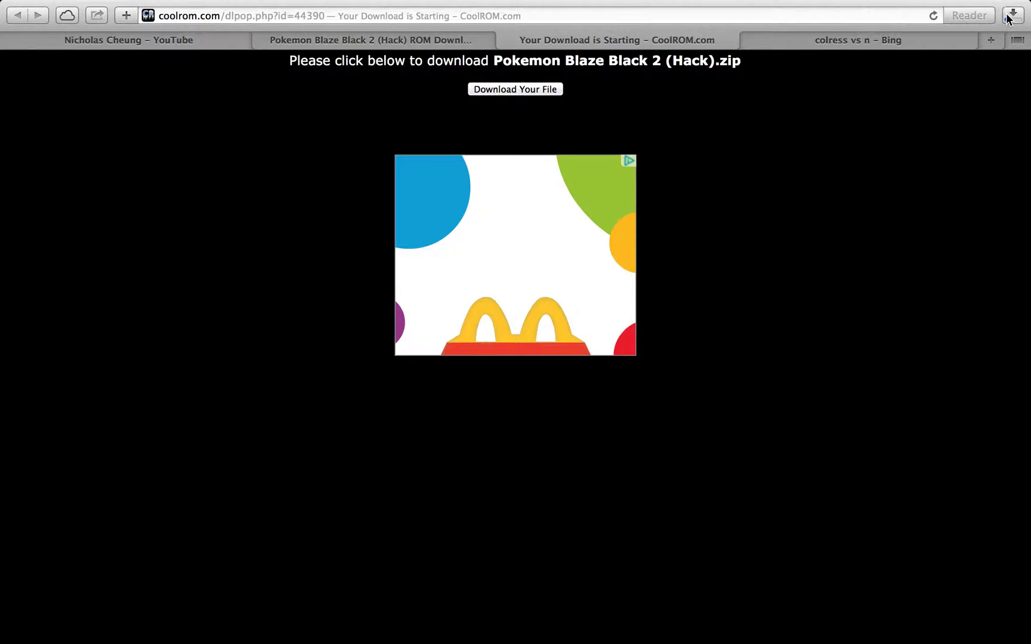
pyautogui.click(1007, 18)
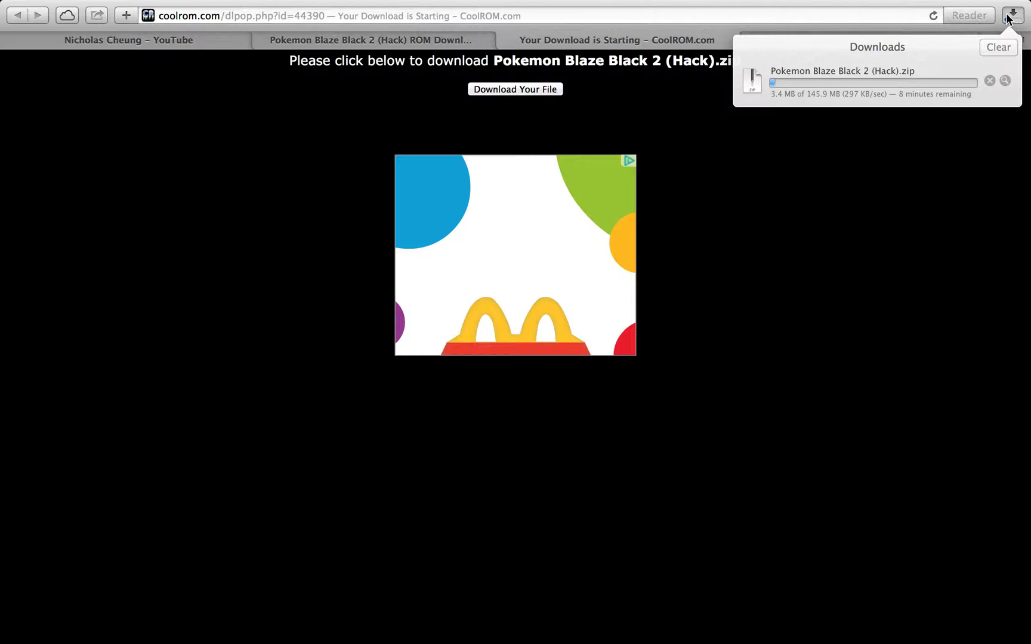
# Step: Examine the Macintosh HD storage usage in the detailed About This Mac information, and close the window
pyautogui.press('super+l')
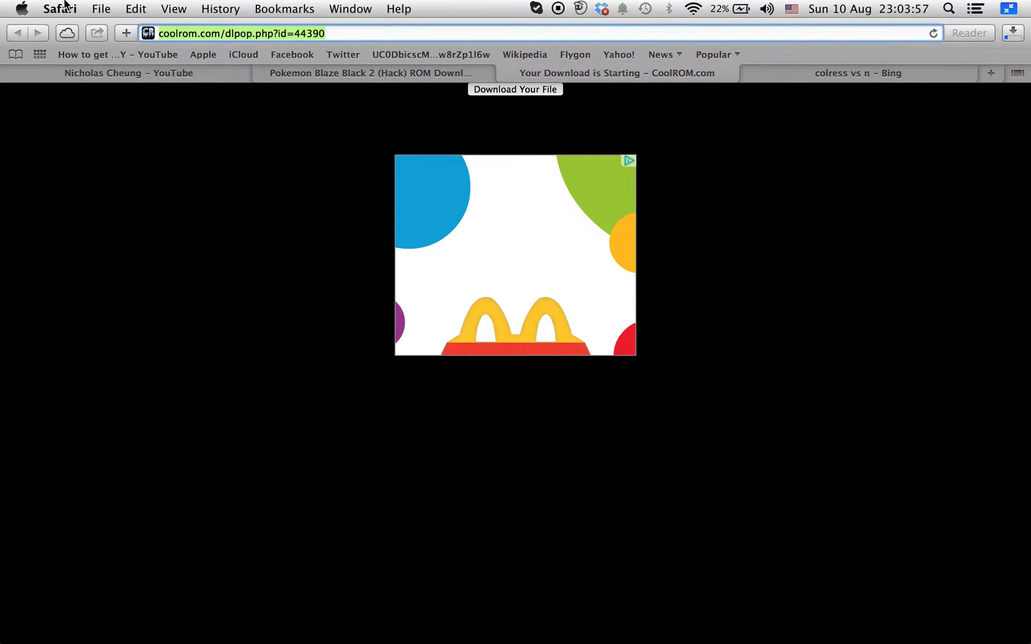
pyautogui.click(19, 9)
pyautogui.click(98, 30)
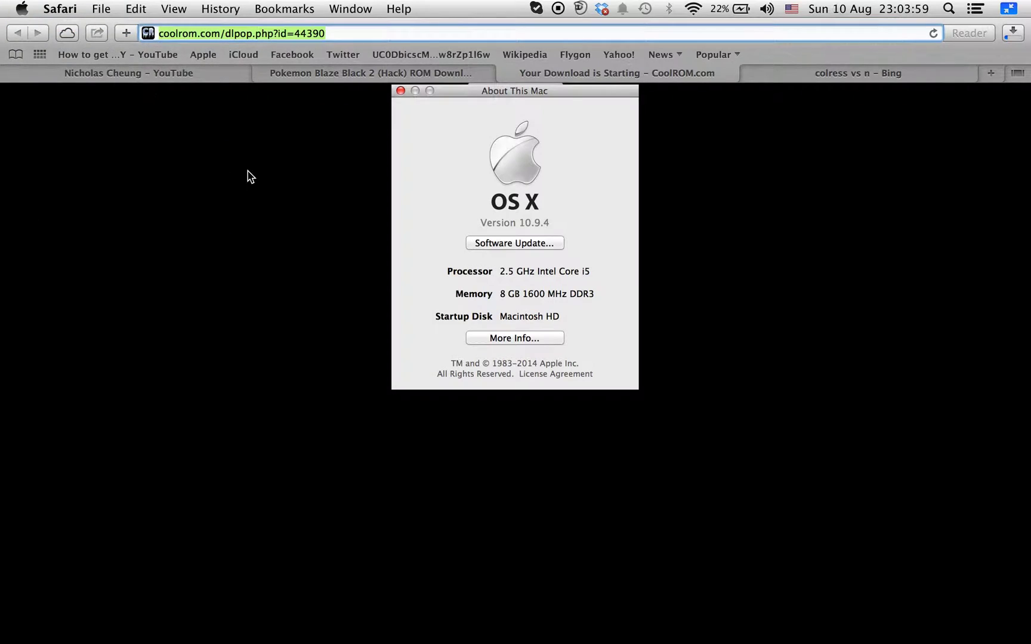
pyautogui.click(474, 336)
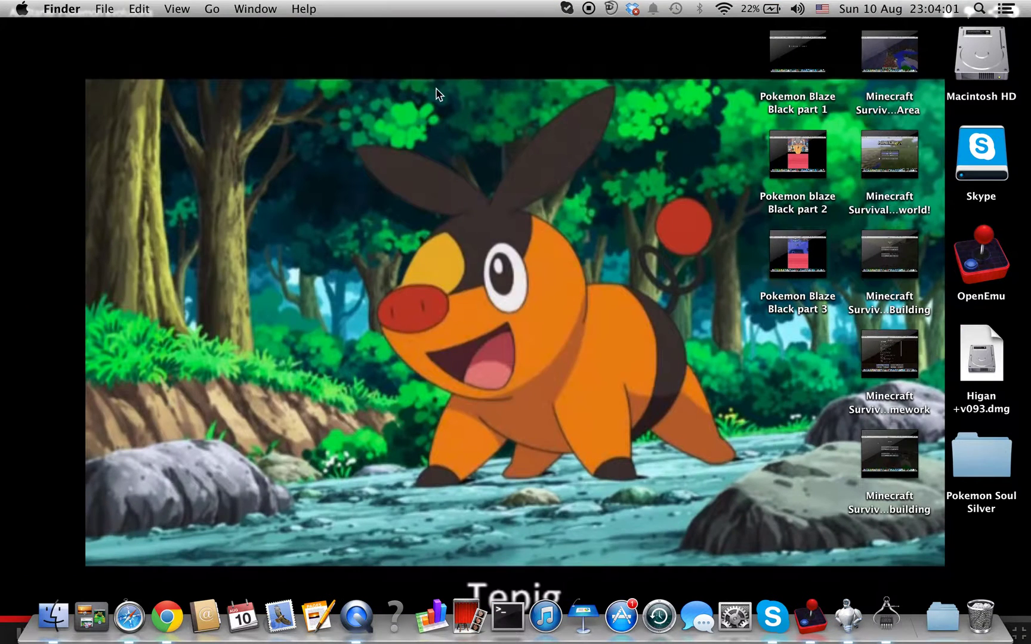
pyautogui.click(386, 78)
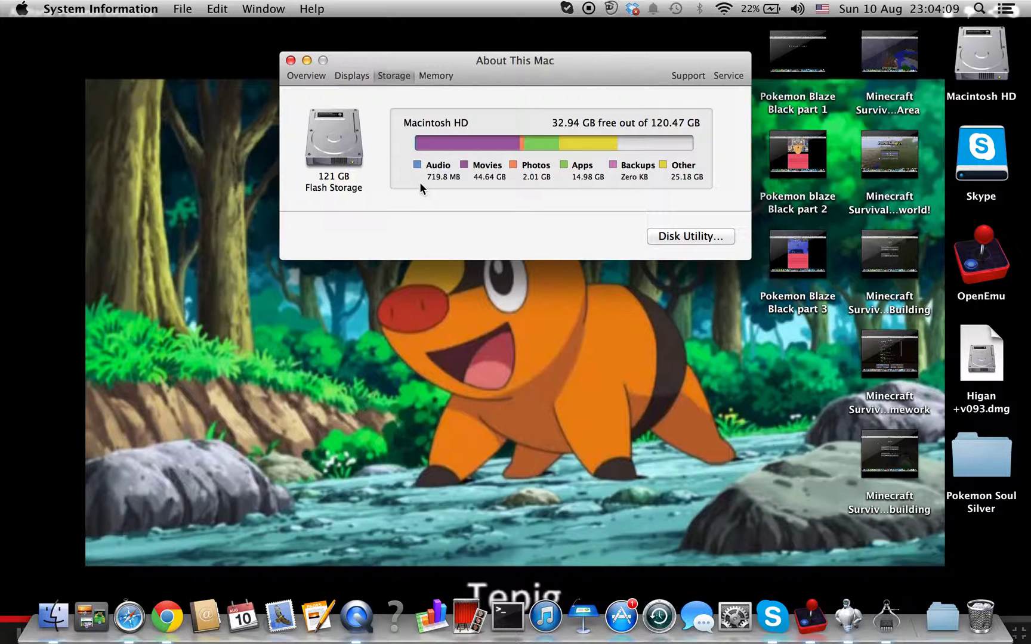
pyautogui.click(290, 60)
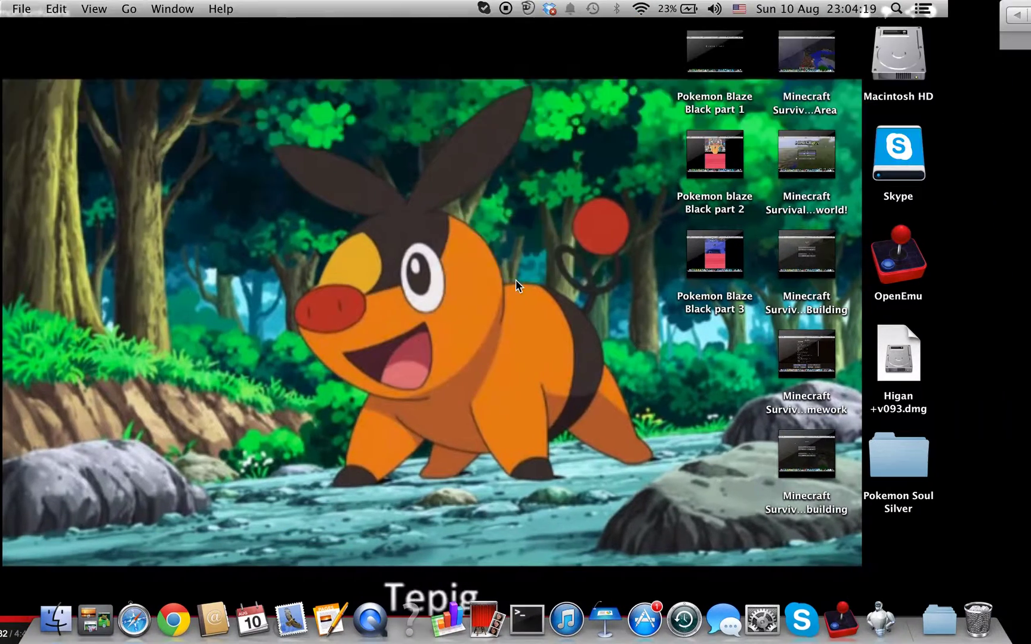
# Step: Return to Safari and check the battery's charging status and the list of downloads
pyautogui.hotkey('ctrl', 'Right')
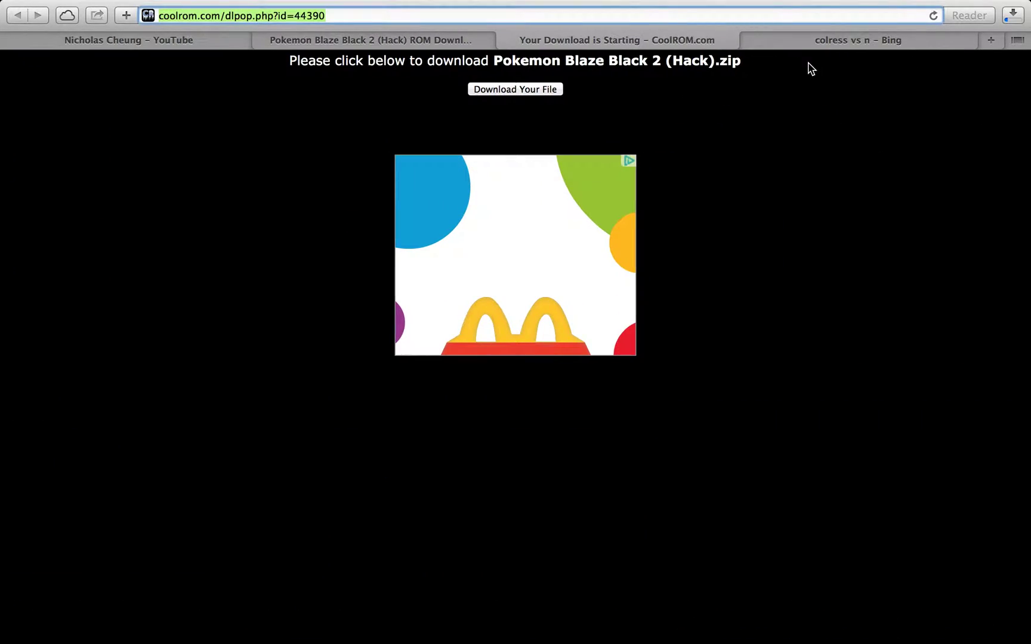
pyautogui.moveTo(796, 5)
pyautogui.click(743, 8)
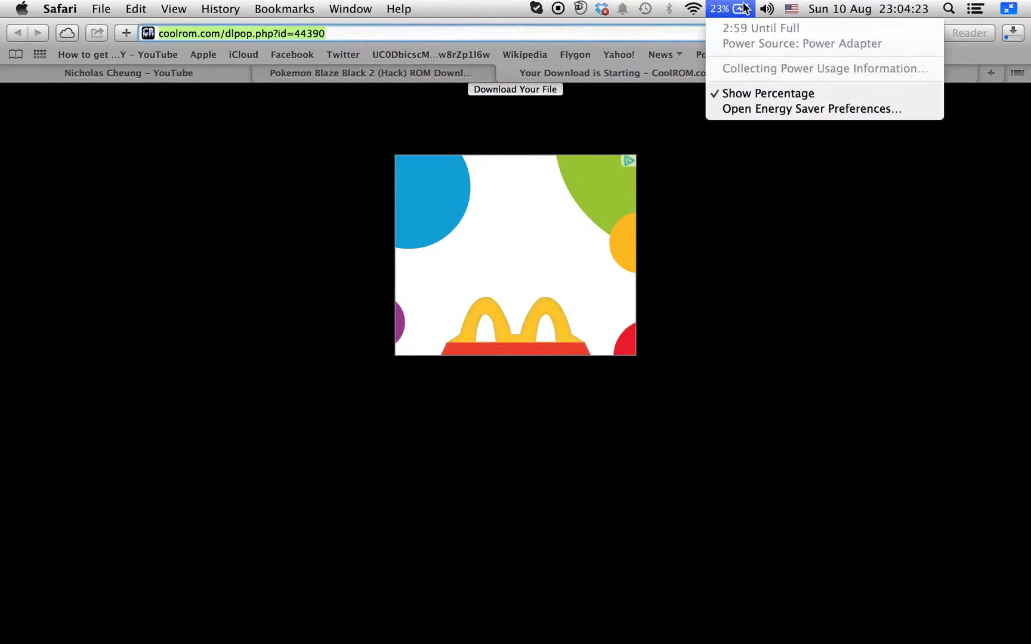
pyautogui.click(743, 8)
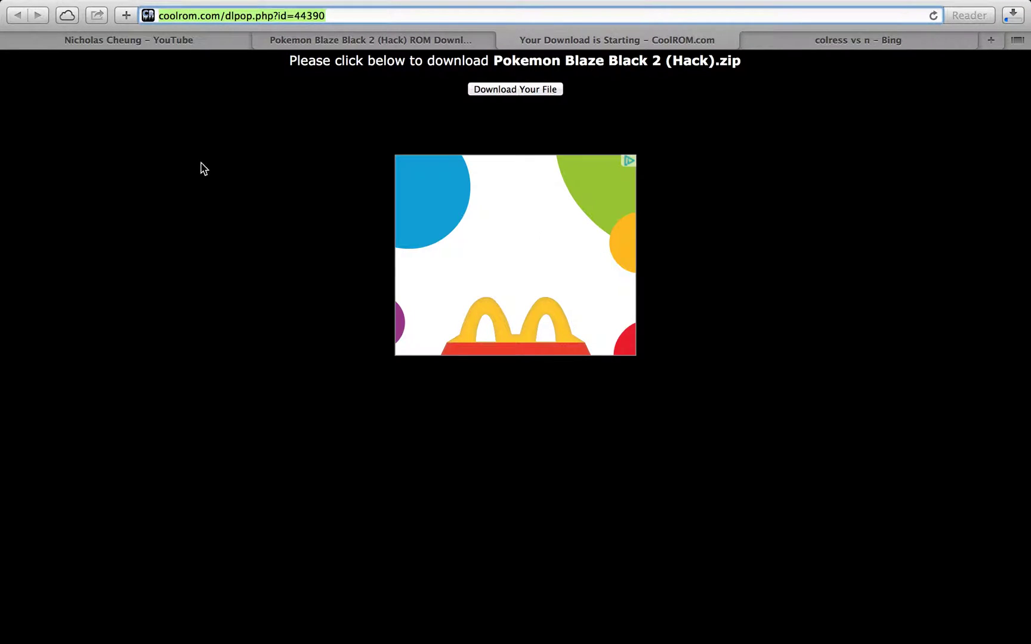
pyautogui.moveTo(746, 2)
pyautogui.click(1015, 34)
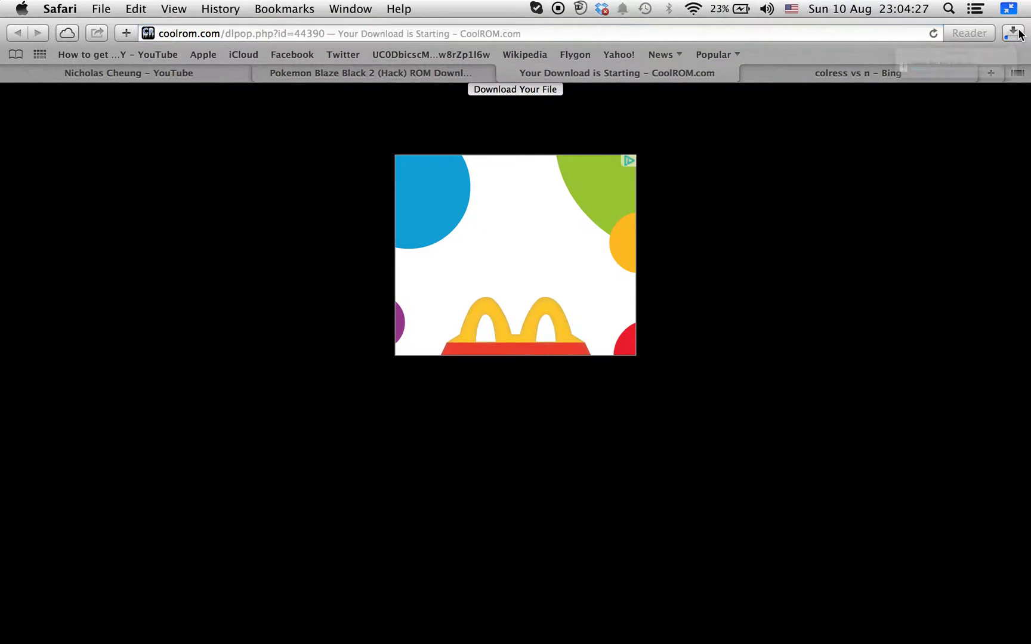
# Step: Switch to OpenEmu and stop the running Pokemon Blaze Black (Hack) game to return to the Nintendo DS library
pyautogui.click(796, 232)
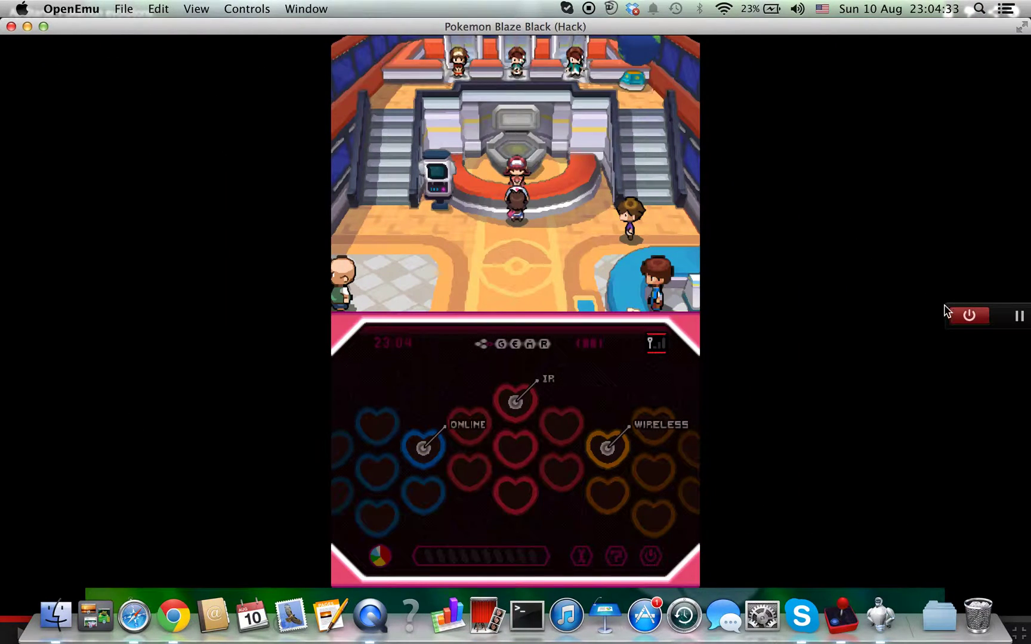
pyautogui.click(958, 317)
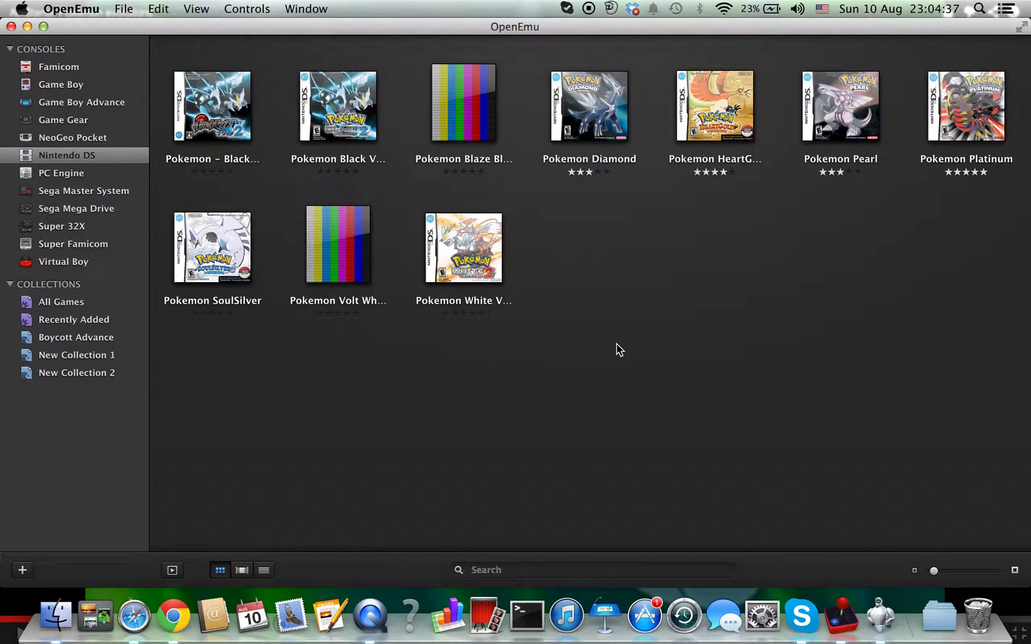
pyautogui.moveTo(516, 360); pyautogui.dragTo(330, 361)
pyautogui.moveTo(430, 359); pyautogui.dragTo(576, 462)
pyautogui.moveTo(566, 416); pyautogui.dragTo(1015, 238)
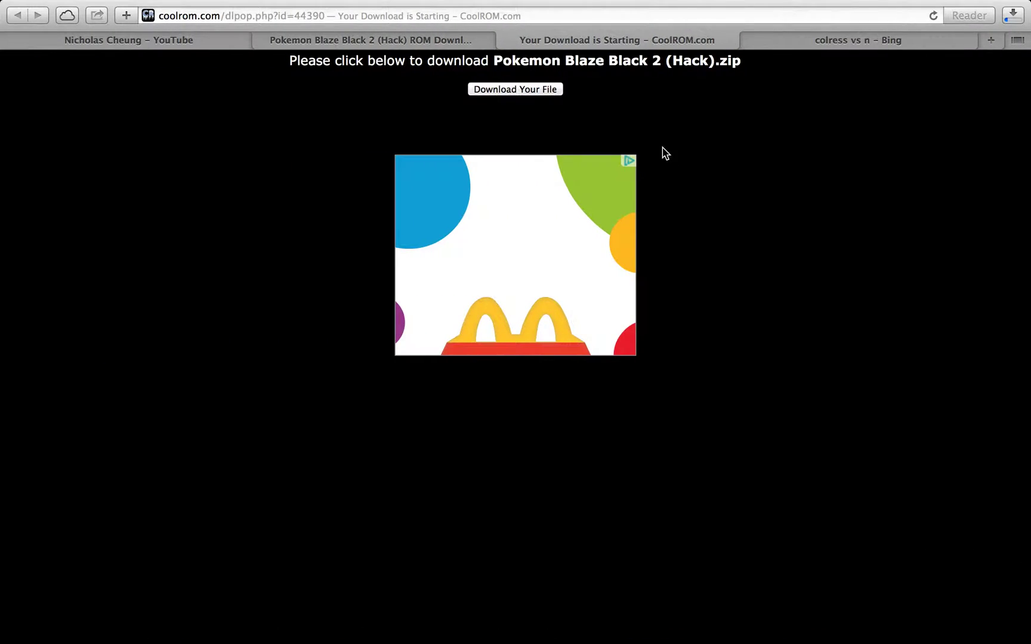
# Step: Check the progress of the Pokemon Blaze Black 2 (Hack).zip download in Safari
pyautogui.moveTo(1008, 3)
pyautogui.click(1011, 34)
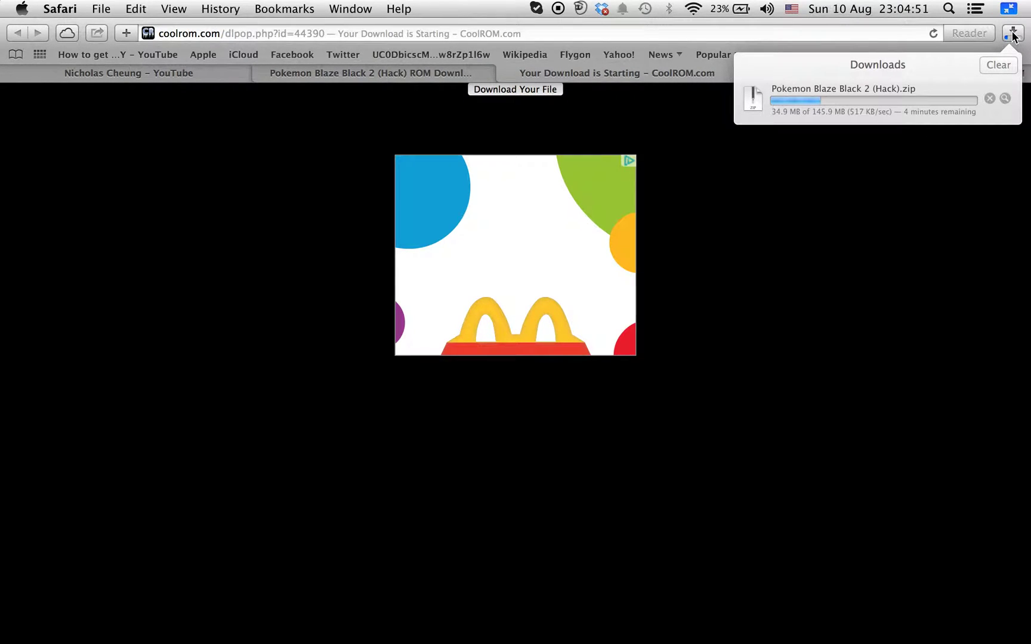
pyautogui.click(1012, 32)
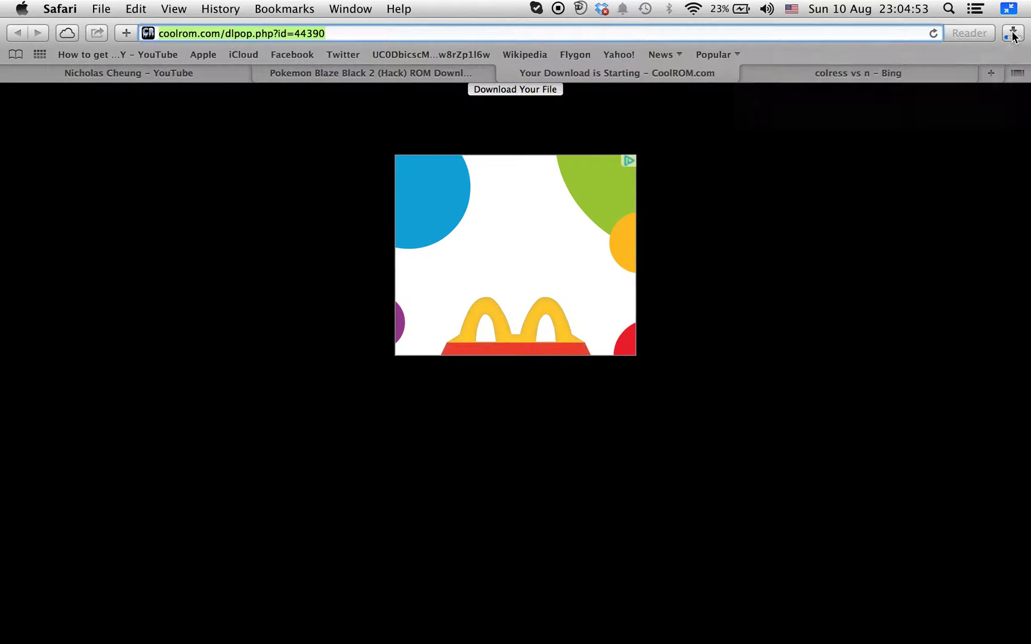
pyautogui.hotkey('ctrl', 'Right')
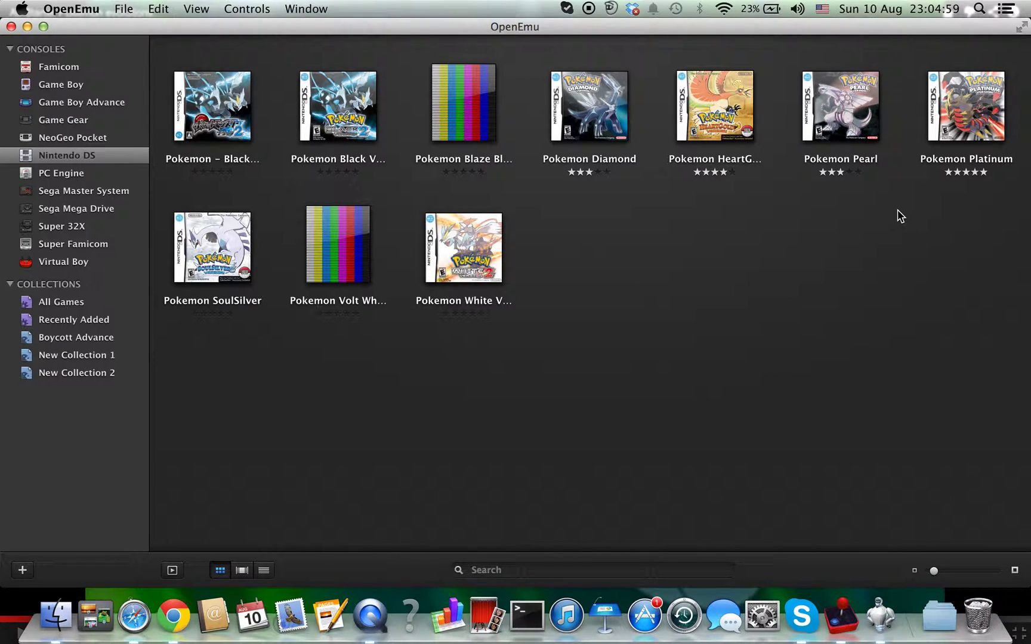
pyautogui.hotkey('ctrl', 'Right')
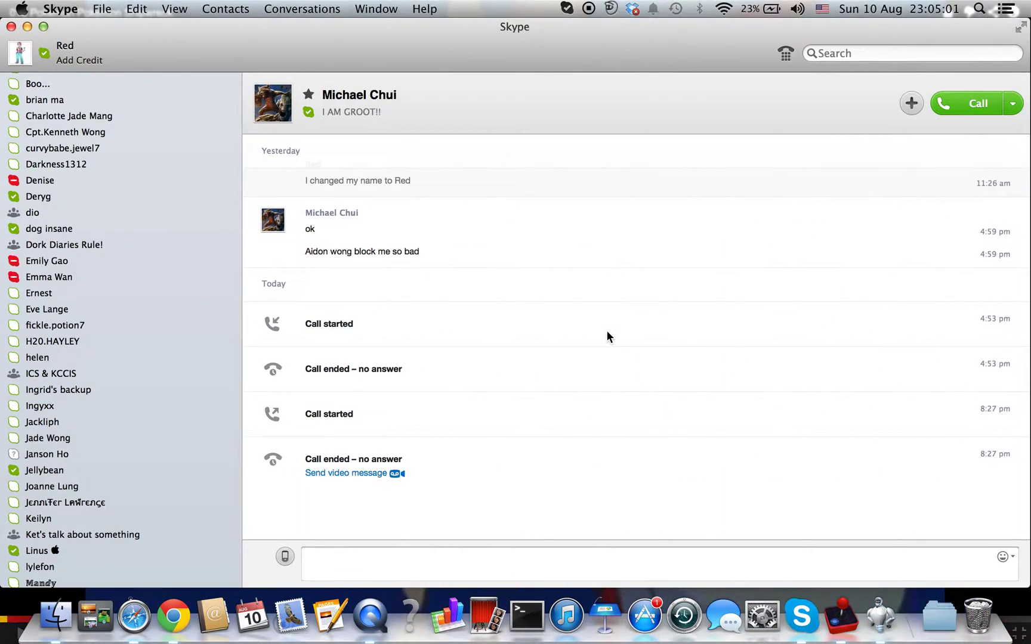
pyautogui.hotkey('ctrl', 'Right')
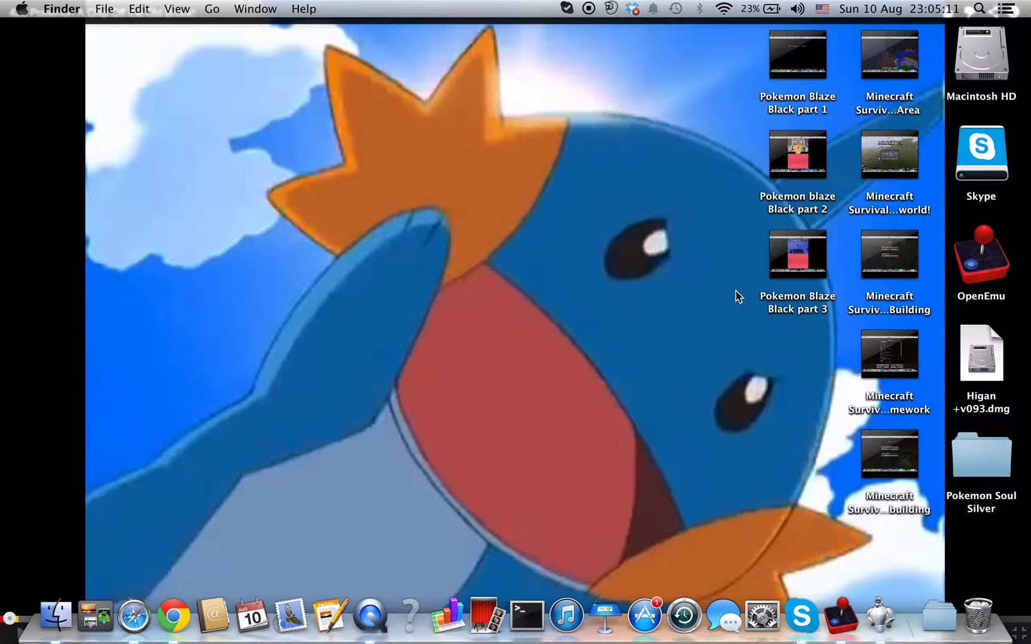
pyautogui.hotkey('ctrl', 'Right')
pyautogui.hotkey('ctrl', 'Right')
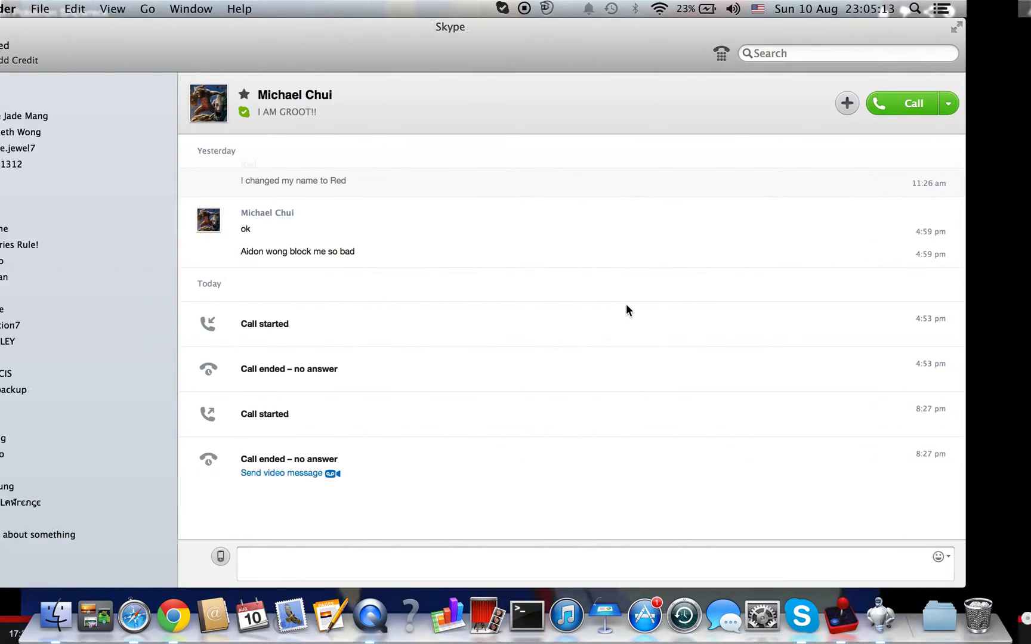
pyautogui.hotkey('ctrl', 'Left')
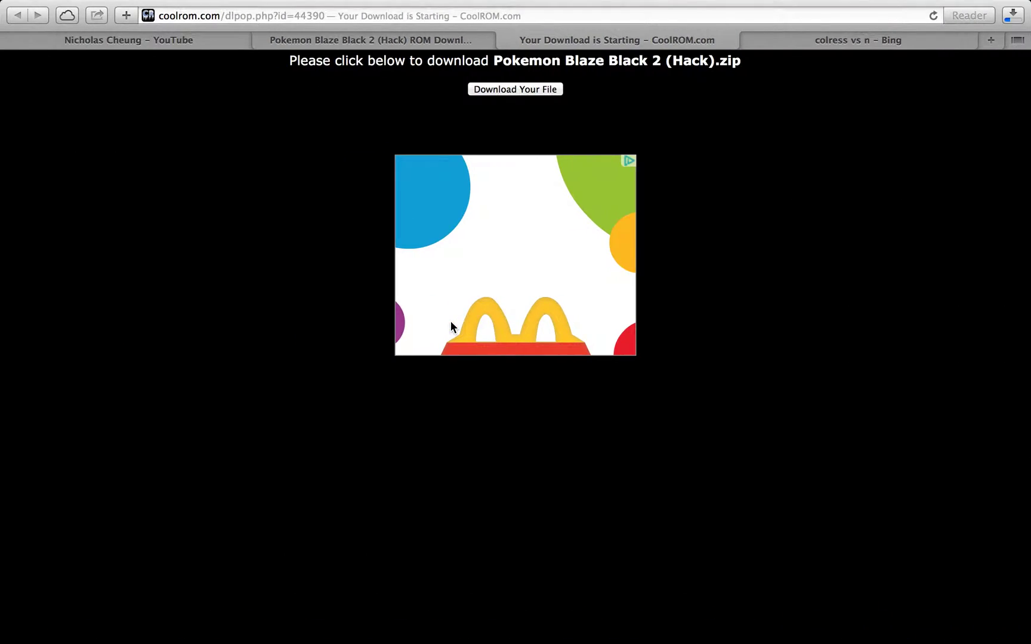
pyautogui.hotkey('ctrl', 'Right')
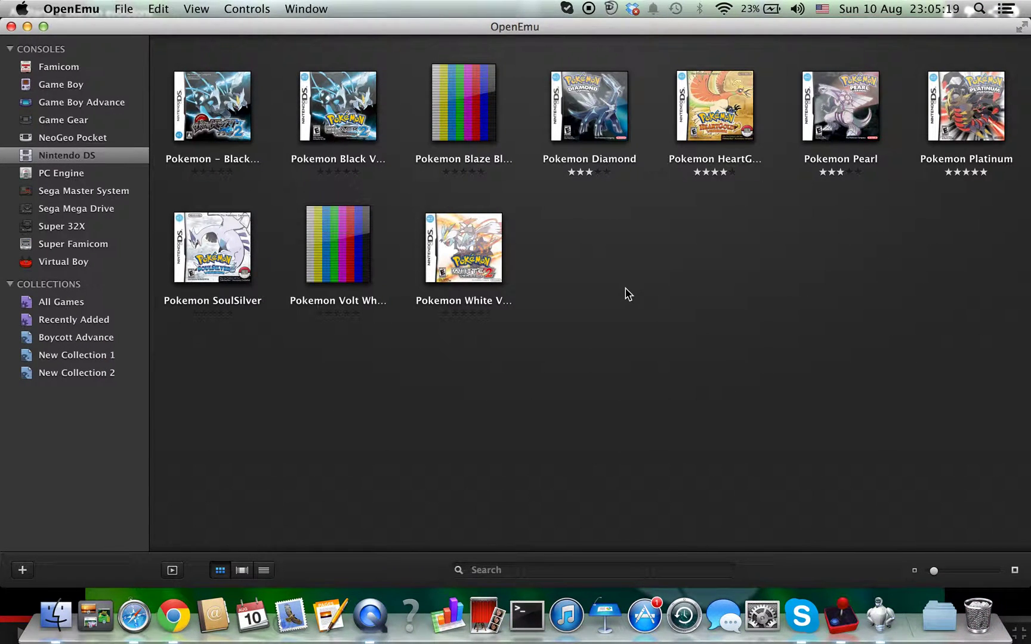
# Step: Go back to Safari to check the remaining ROM download once more, and return to the OpenEmu library
pyautogui.hotkey('ctrl', 'Left')
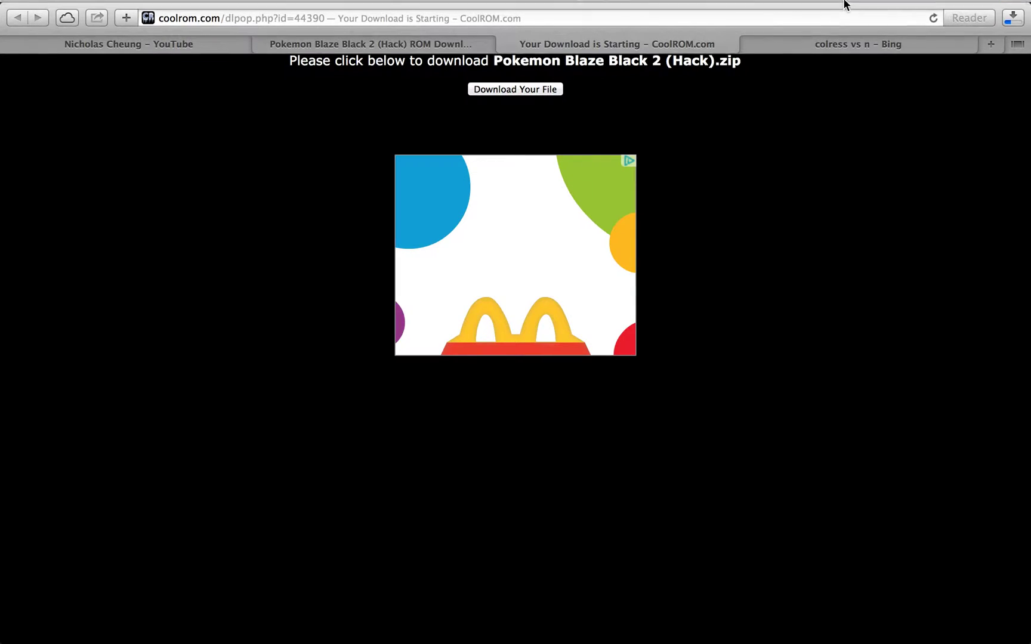
pyautogui.click(1011, 34)
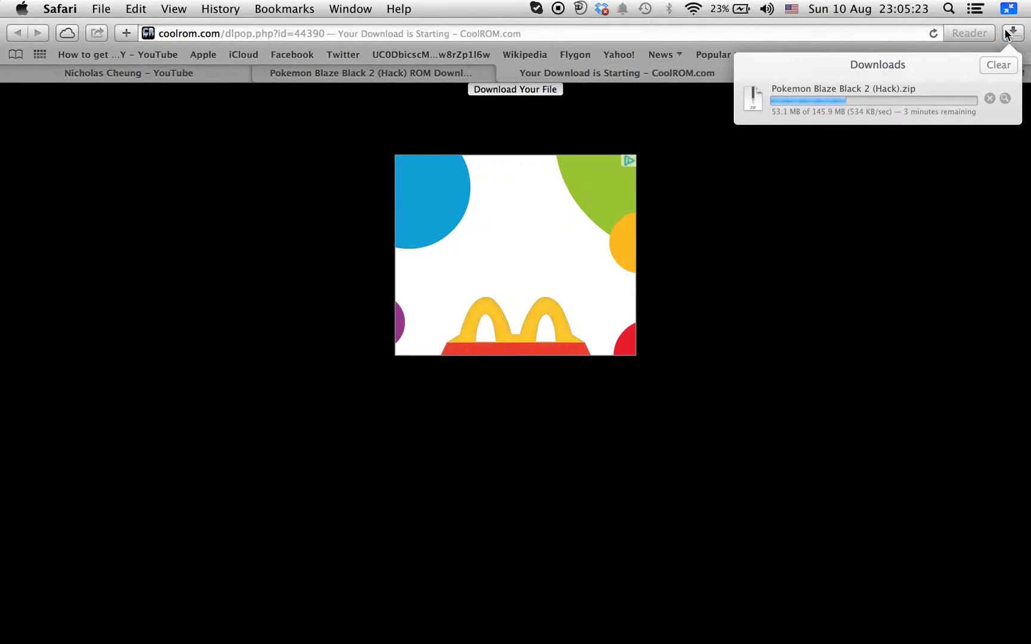
pyautogui.click(1010, 33)
pyautogui.hotkey('ctrl', 'Right')
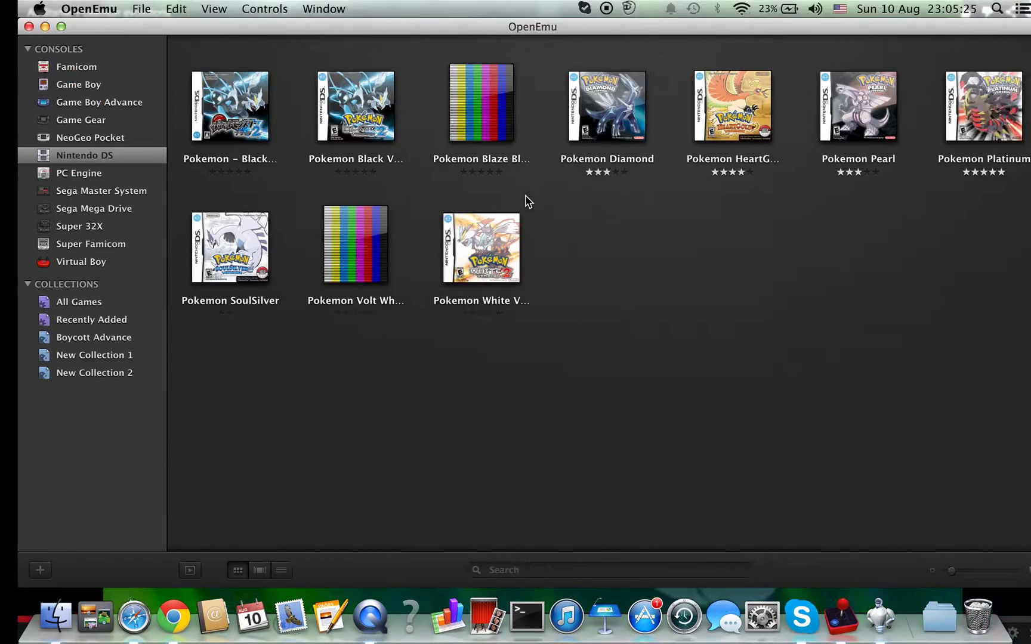
# Step: Switch to the Finder desktop and look at QuickTime Player's recent recordings and recording options
pyautogui.hotkey('ctrl', 'Right')
pyautogui.hotkey('ctrl', 'Right')
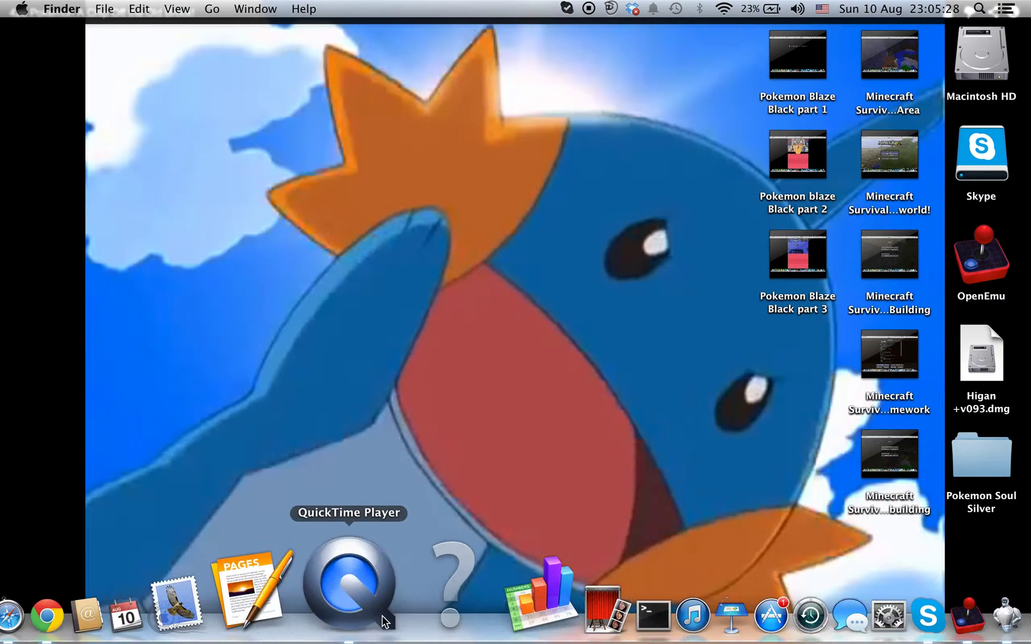
pyautogui.rightClick(383, 617)
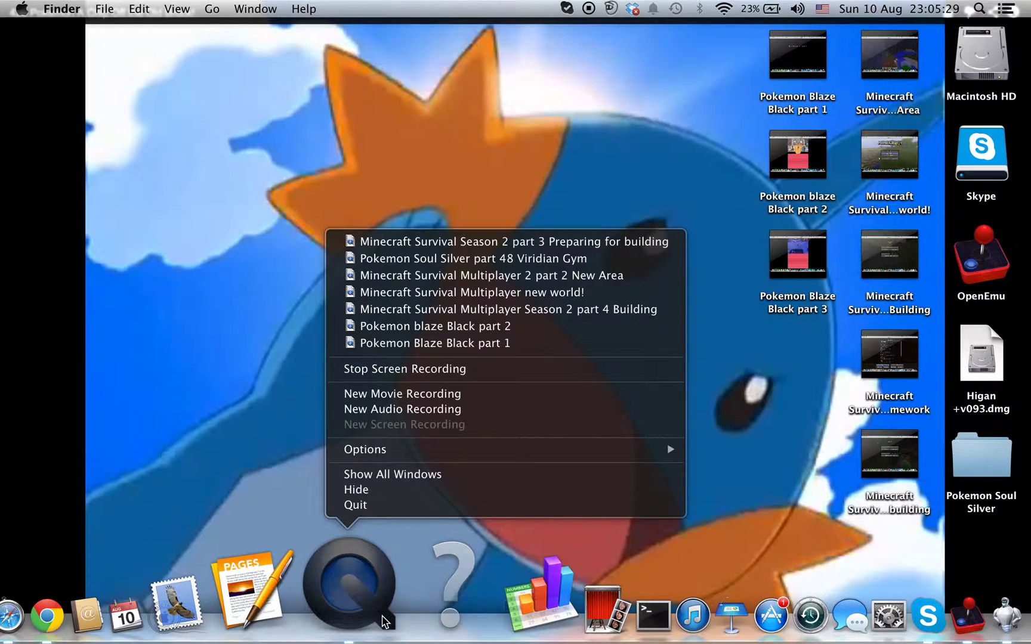
pyautogui.click(383, 620)
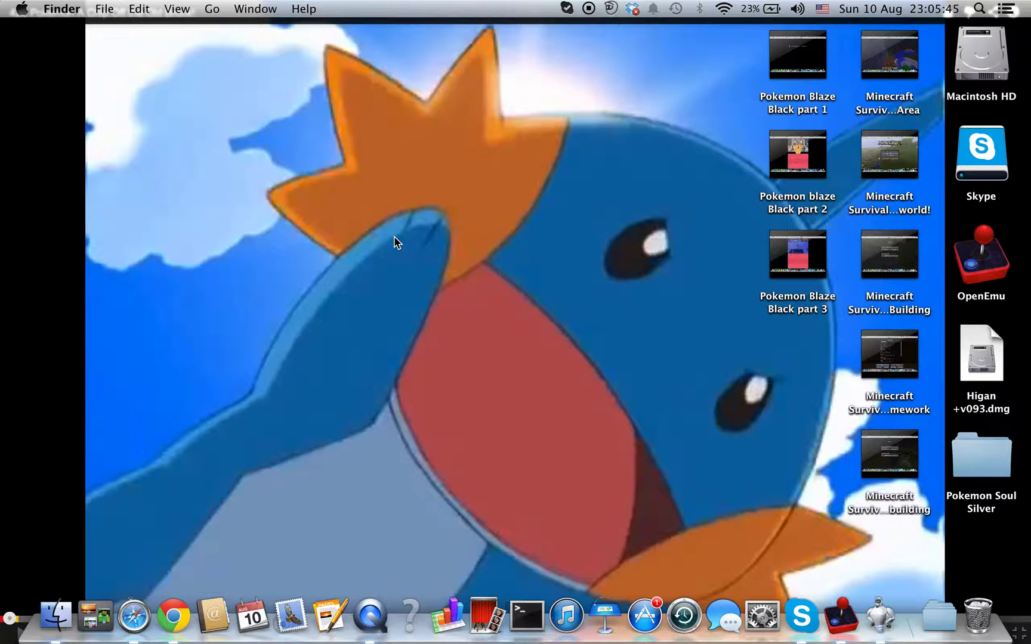
# Step: Open the Trash and permanently delete all the photos in it
pyautogui.click(978, 615)
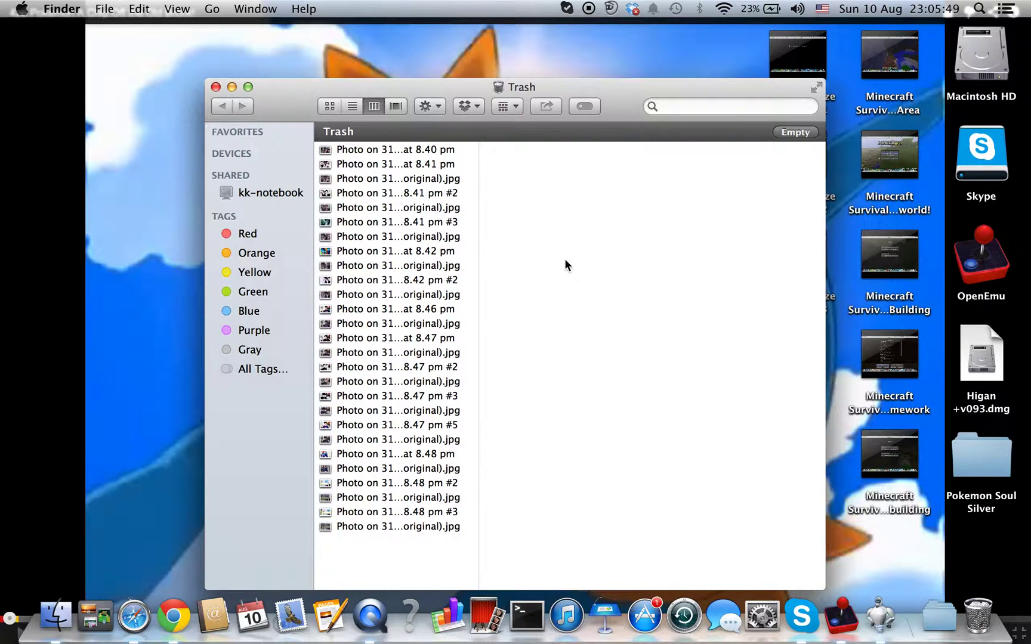
pyautogui.click(789, 133)
pyautogui.click(659, 227)
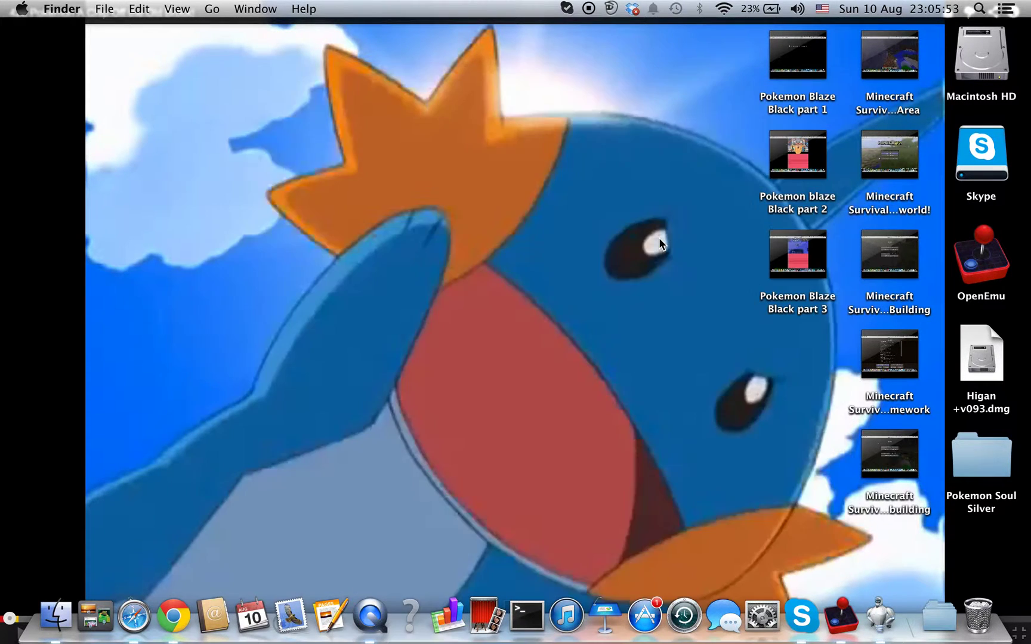
# Step: Check the Mac's system overview and the storage usage of Macintosh HD, and close the information window
pyautogui.click(22, 8)
pyautogui.click(71, 30)
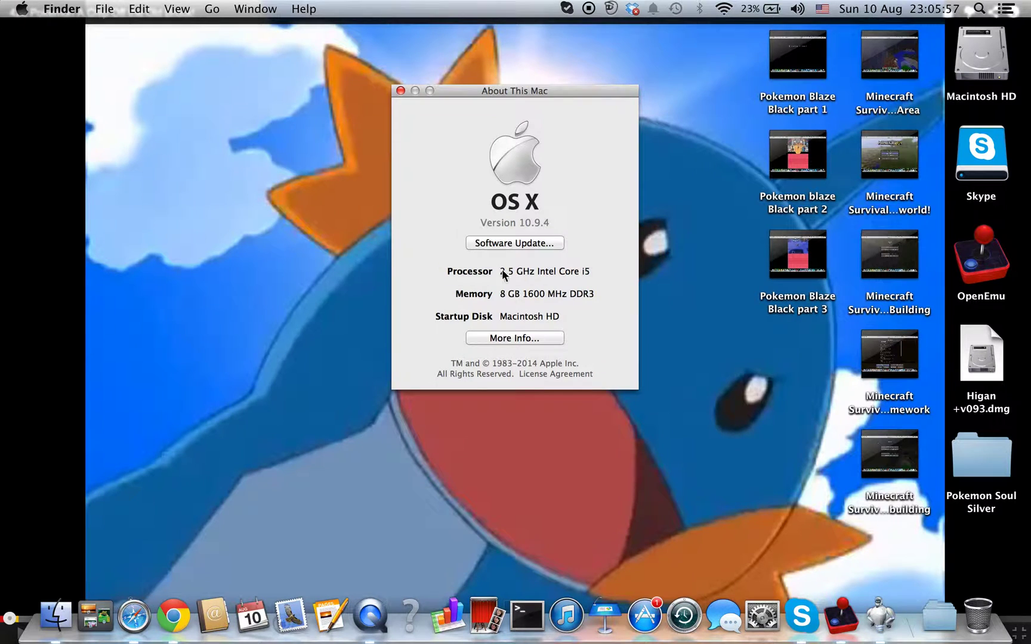
pyautogui.click(515, 338)
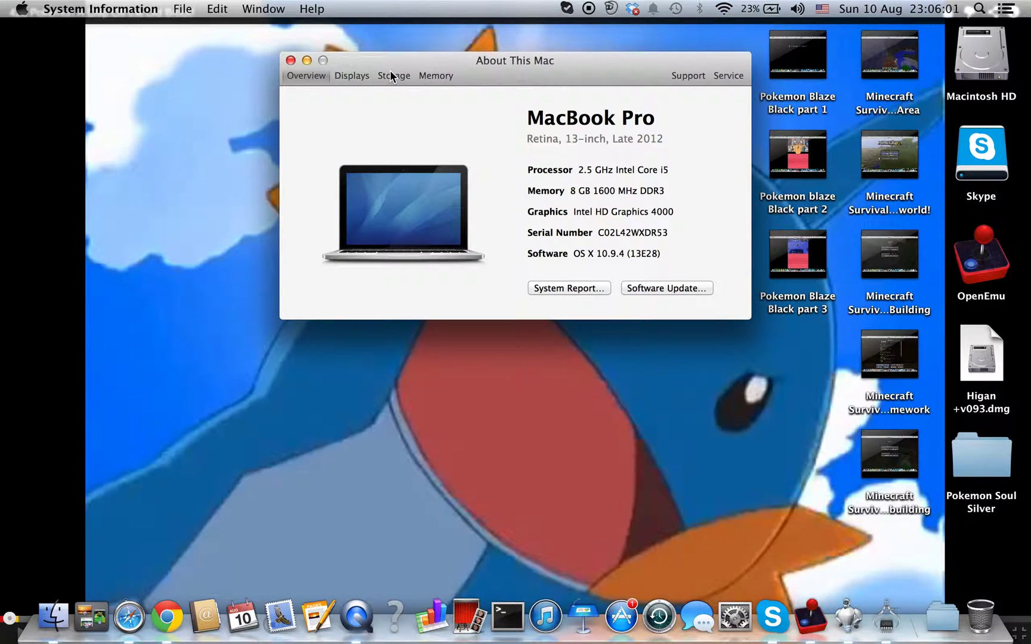
pyautogui.click(391, 75)
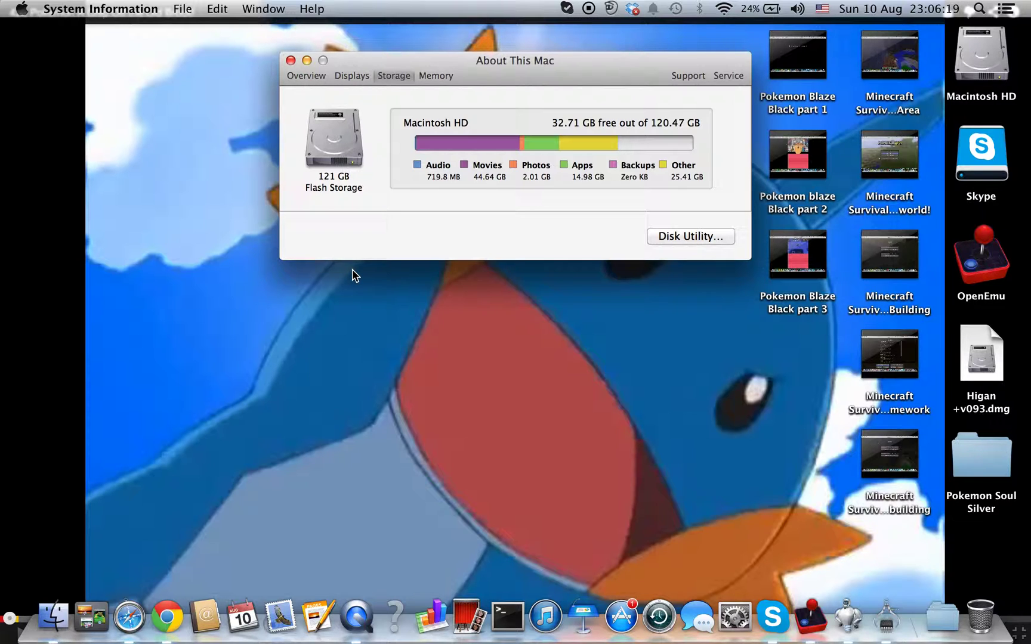
pyautogui.click(291, 60)
# Step: Switch back to Safari and check the progress of the Pokemon Blaze Black 2 (Hack).zip download
pyautogui.hotkey('ctrl', 'Left')
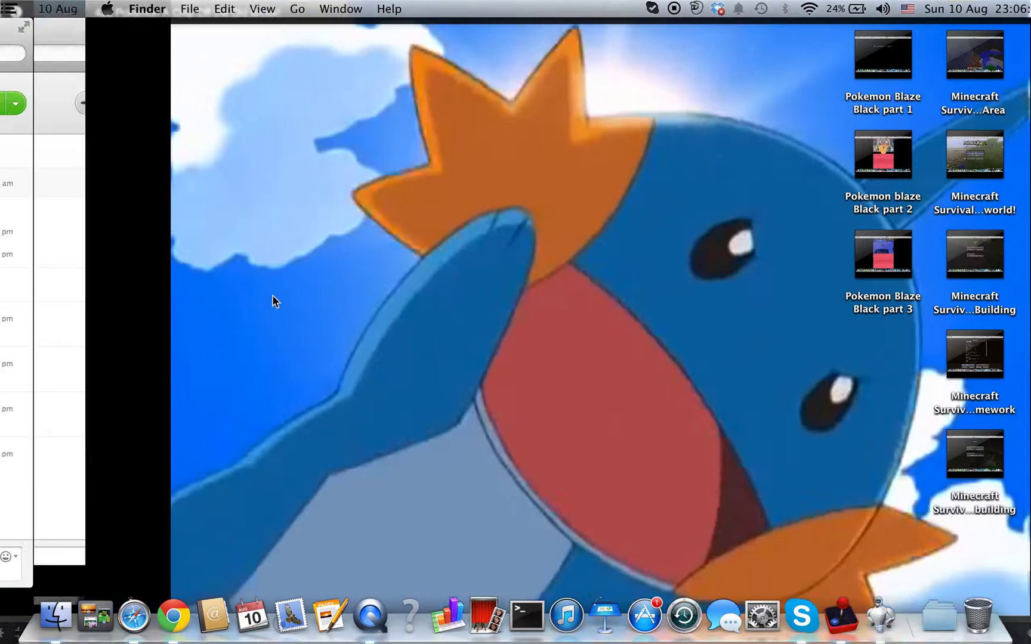
pyautogui.hotkey('ctrl', 'Left')
pyautogui.hotkey('ctrl', 'Left')
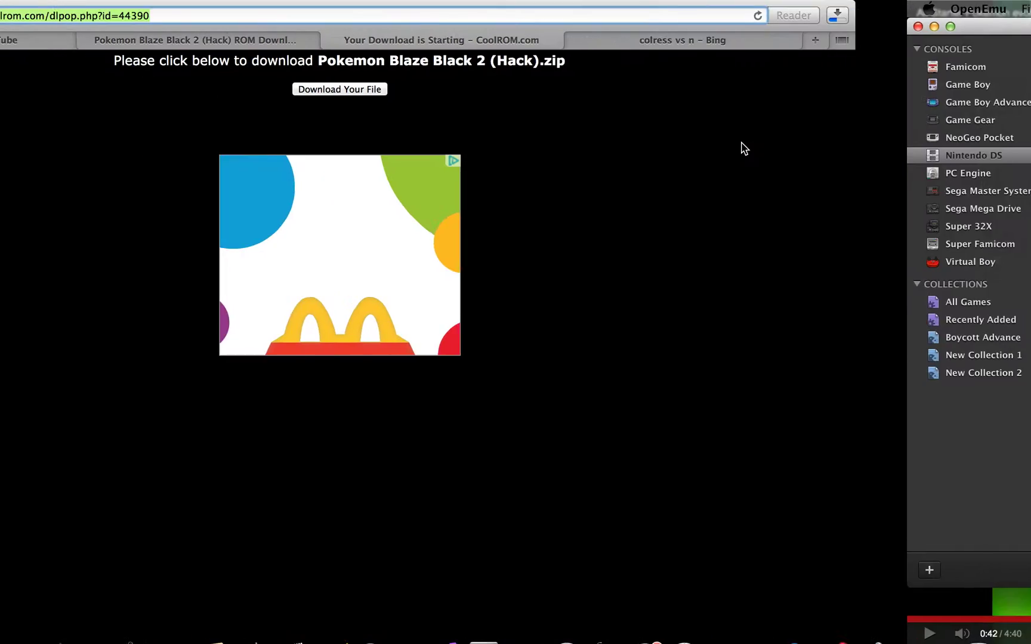
pyautogui.click(1010, 17)
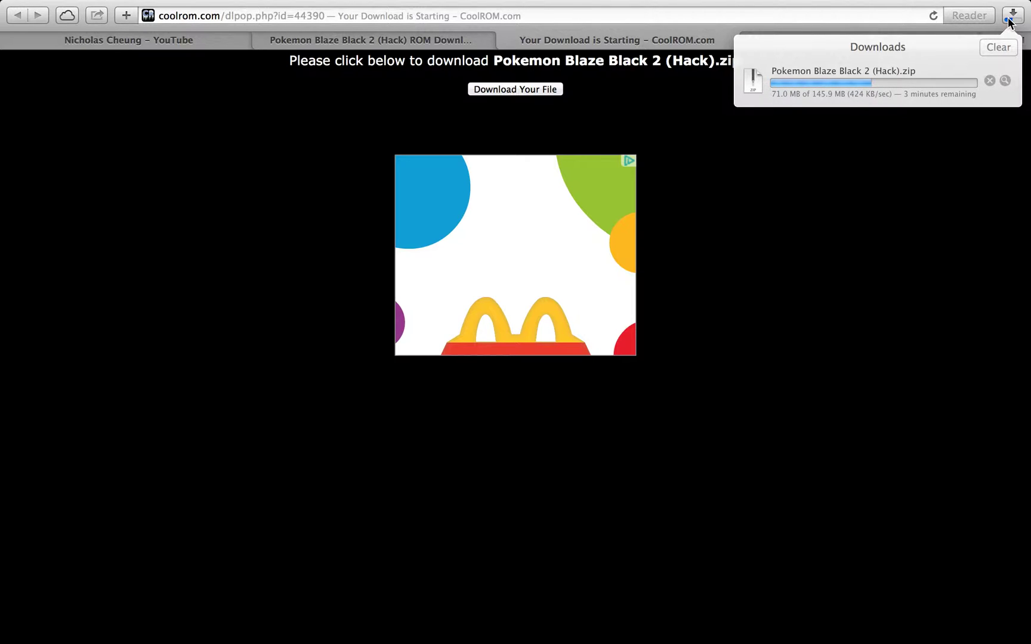
pyautogui.press('super+l')
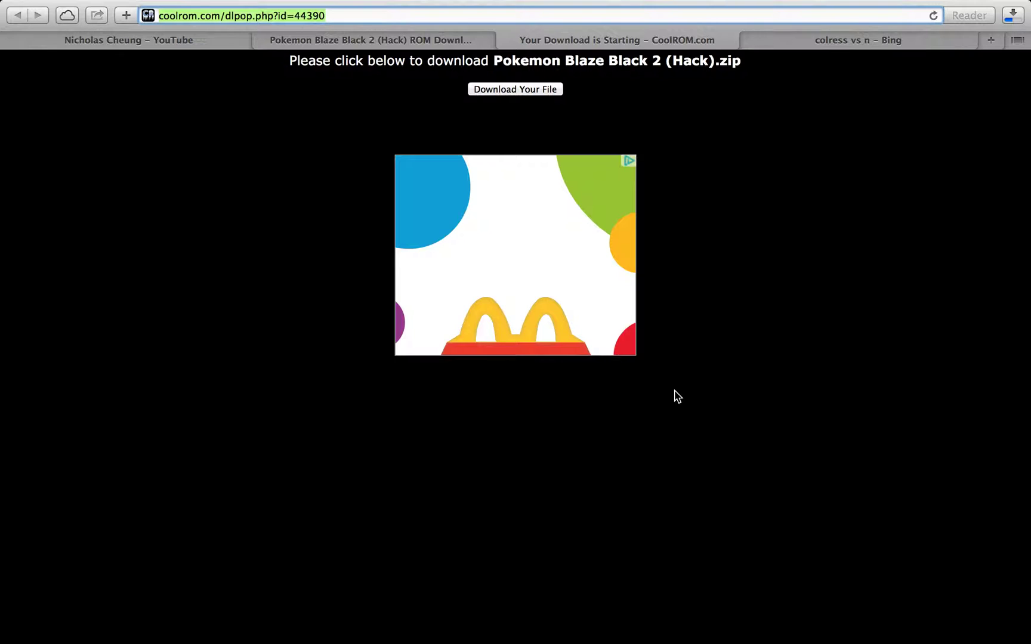
# Step: Look through the Pokemon Blaze Black 2 (Hack) ROM page, including its download section, related NDS ROMs and comments
pyautogui.click(428, 32)
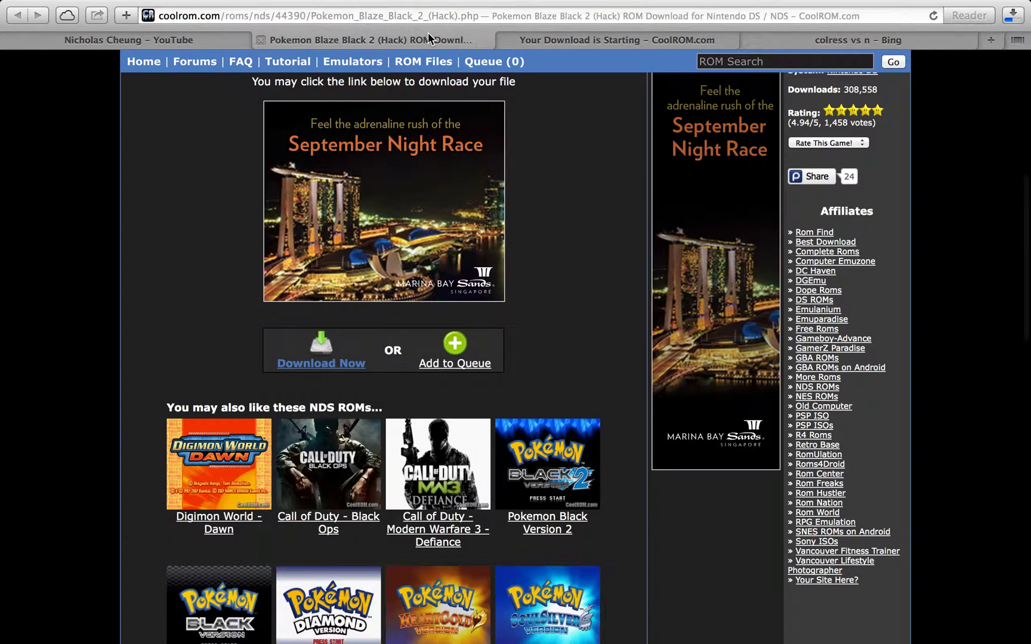
pyautogui.scroll(-15, 391, 431)
pyautogui.scroll(20, 390, 430)
pyautogui.scroll(-10, 392, 429)
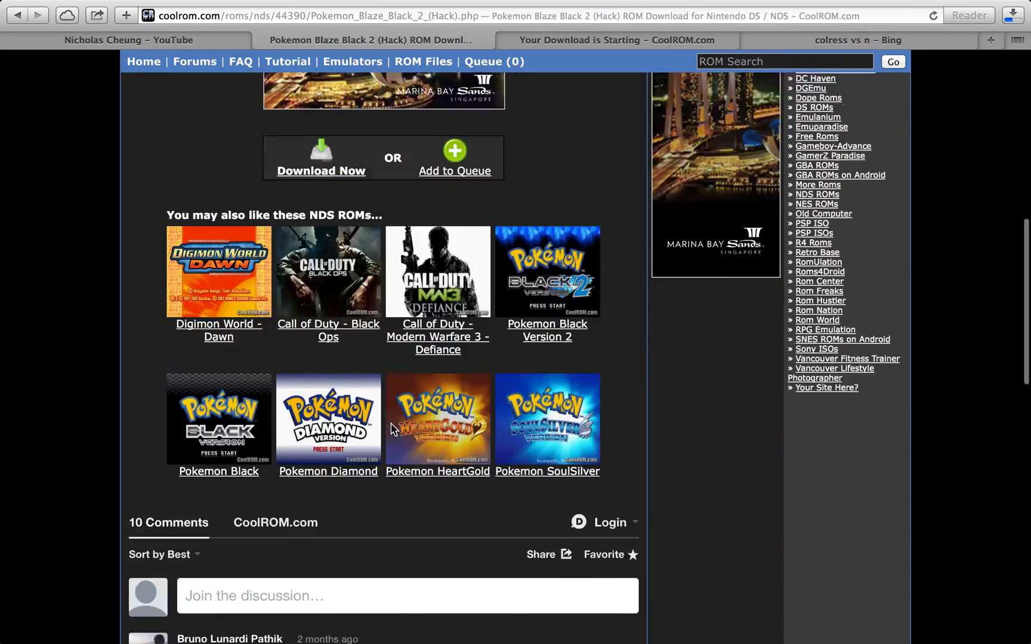
pyautogui.scroll(12, 388, 442)
pyautogui.scroll(-12, 376, 479)
pyautogui.scroll(3, 376, 482)
pyautogui.scroll(2, 376, 481)
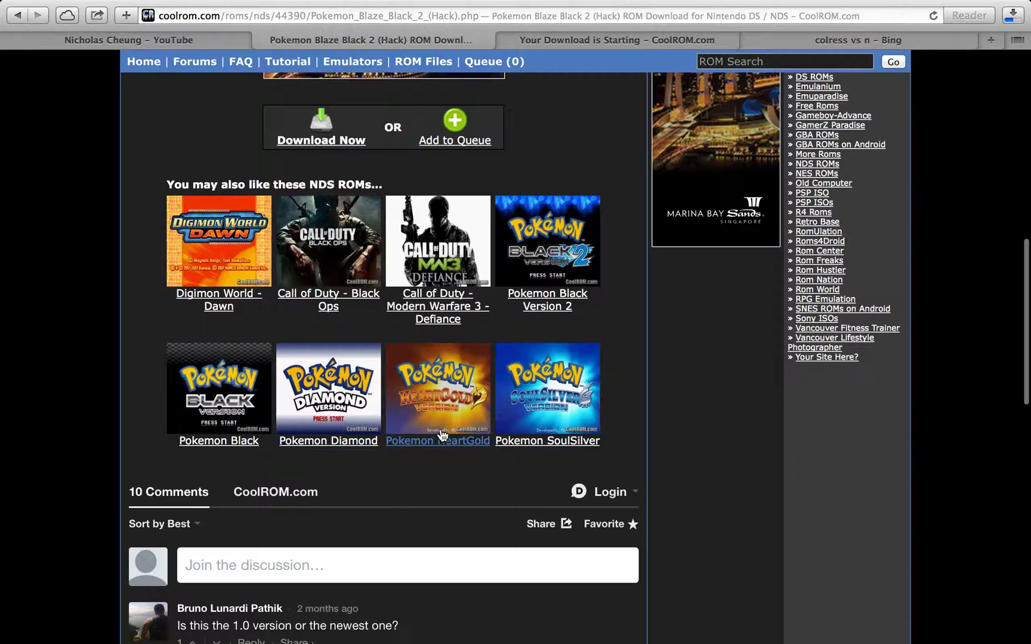
pyautogui.scroll(12, 263, 412)
pyautogui.scroll(-1, 265, 396)
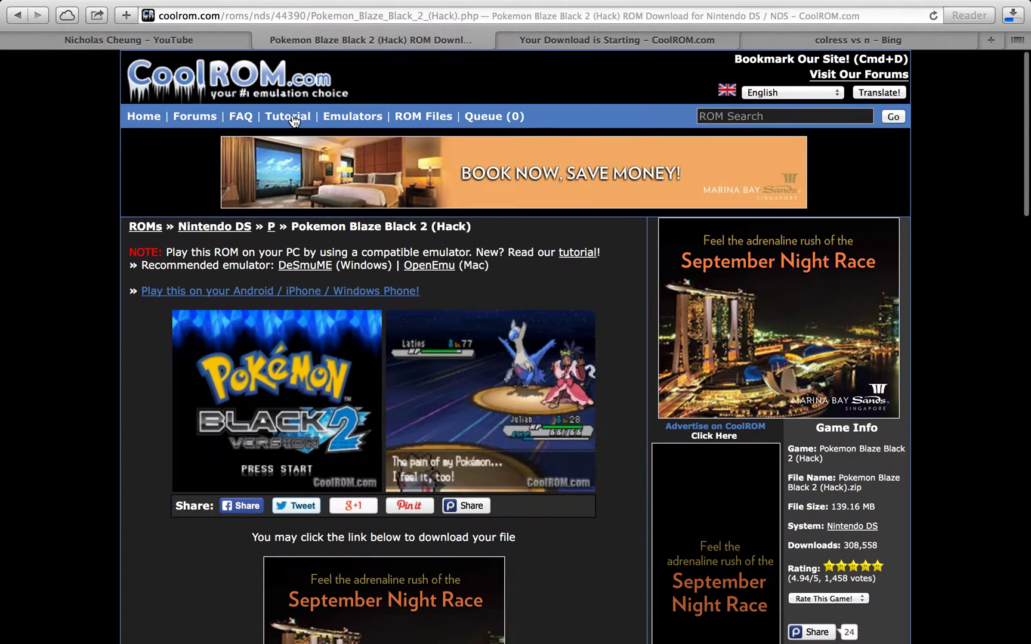
# Step: View CoolROM's Nintendo DS emulators page, followed by its Macintosh emulators page
pyautogui.moveTo(344, 116)
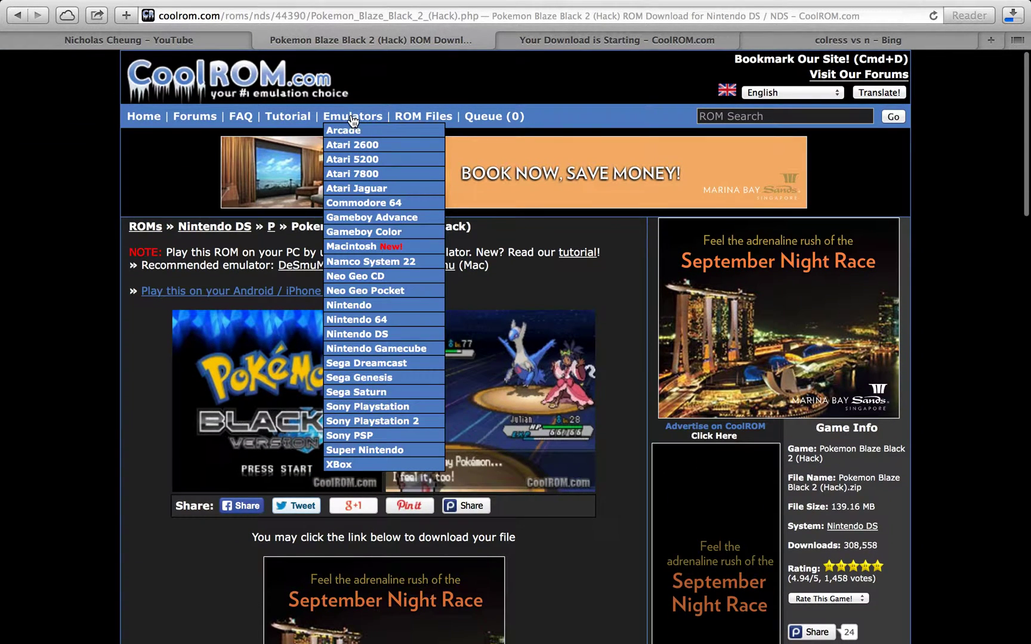
pyautogui.click(356, 336)
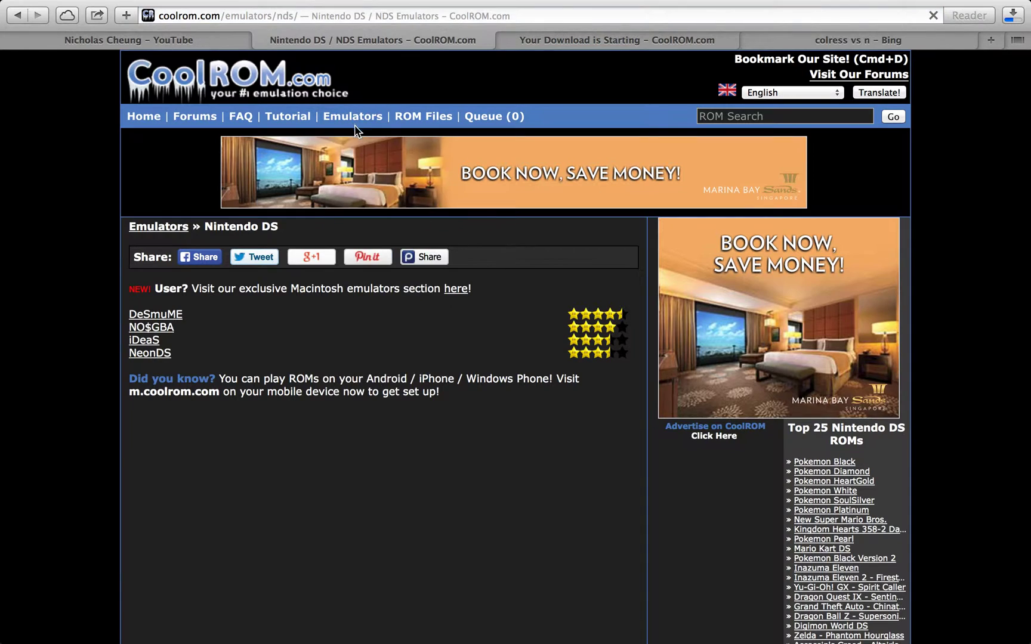
pyautogui.moveTo(370, 118)
pyautogui.click(366, 253)
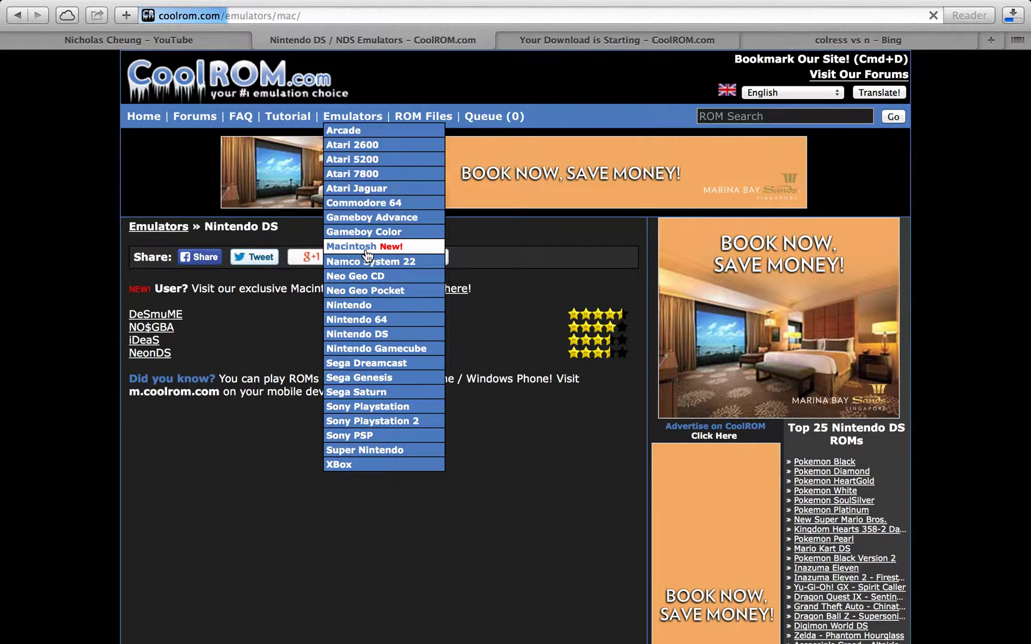
pyautogui.scroll(-5, 306, 444)
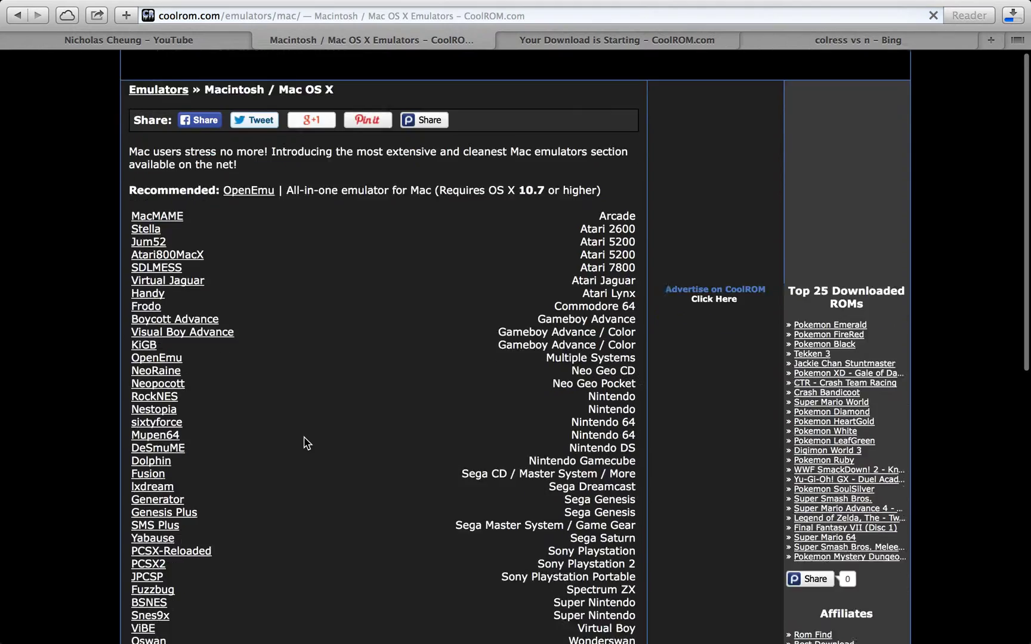
pyautogui.scroll(5, 306, 442)
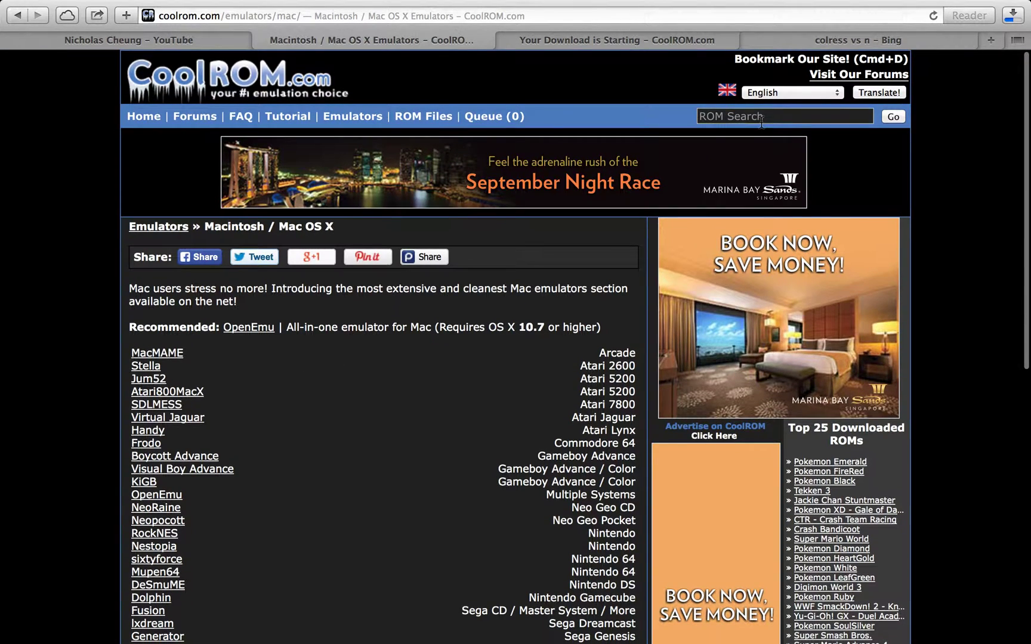
# Step: Search CoolROM's ROM catalogue for "Pokemon"
pyautogui.click(764, 117)
pyautogui.write('Pokemon')
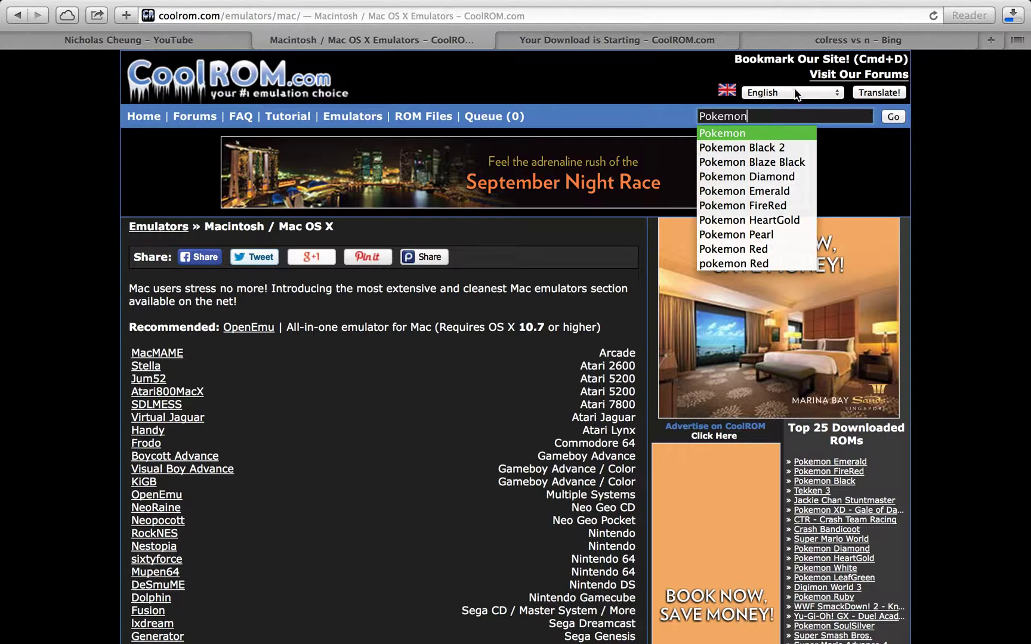
pyautogui.click(889, 122)
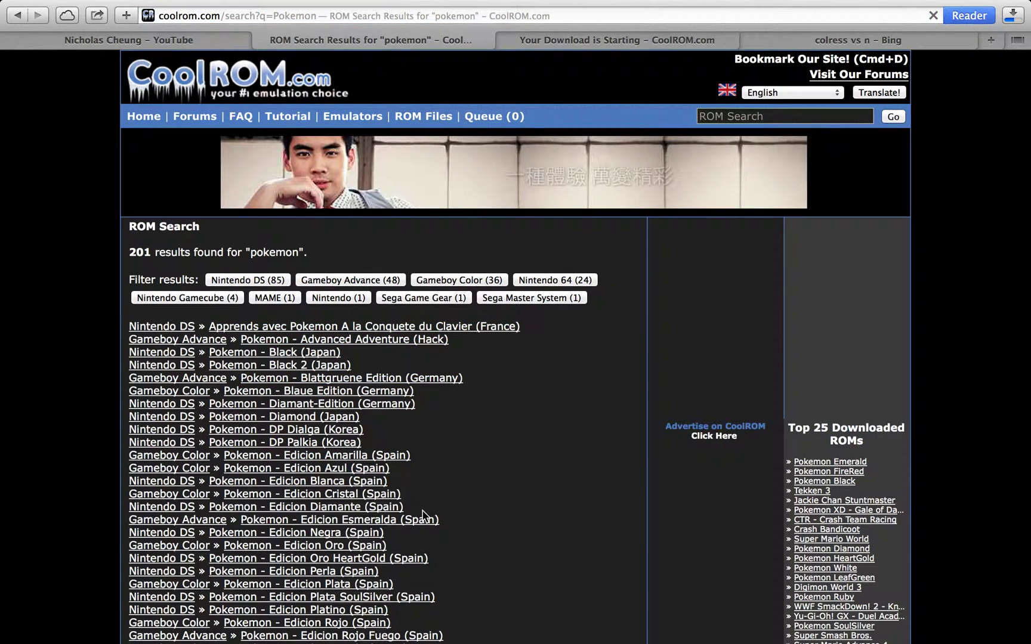
# Step: Examine the full list of Pokemon ROM search results across consoles, highlighting groups of foreign-language versions
pyautogui.scroll(-15, 422, 514)
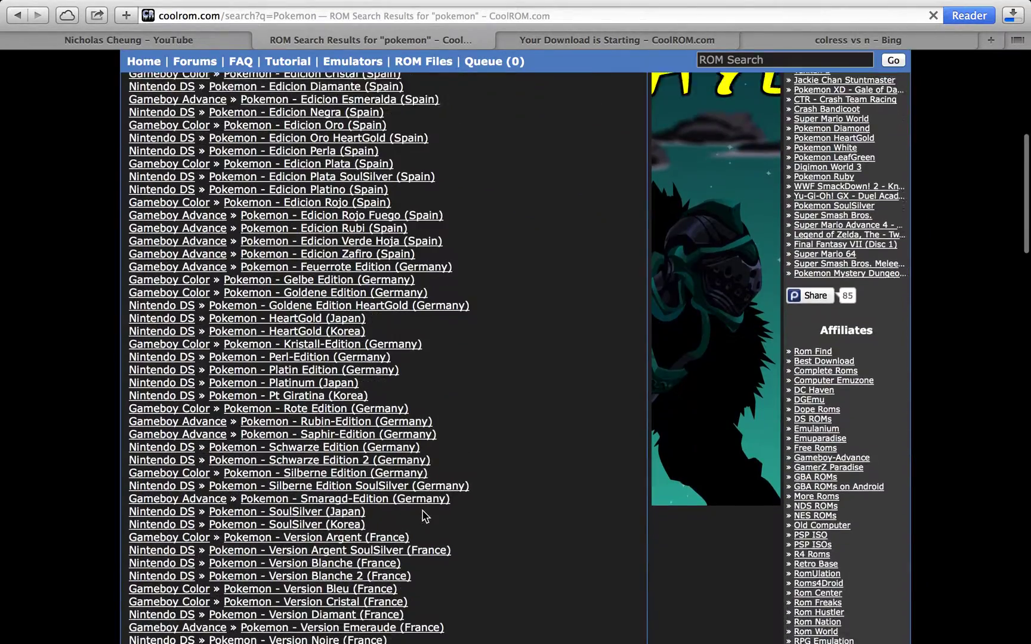
pyautogui.scroll(-20, 424, 514)
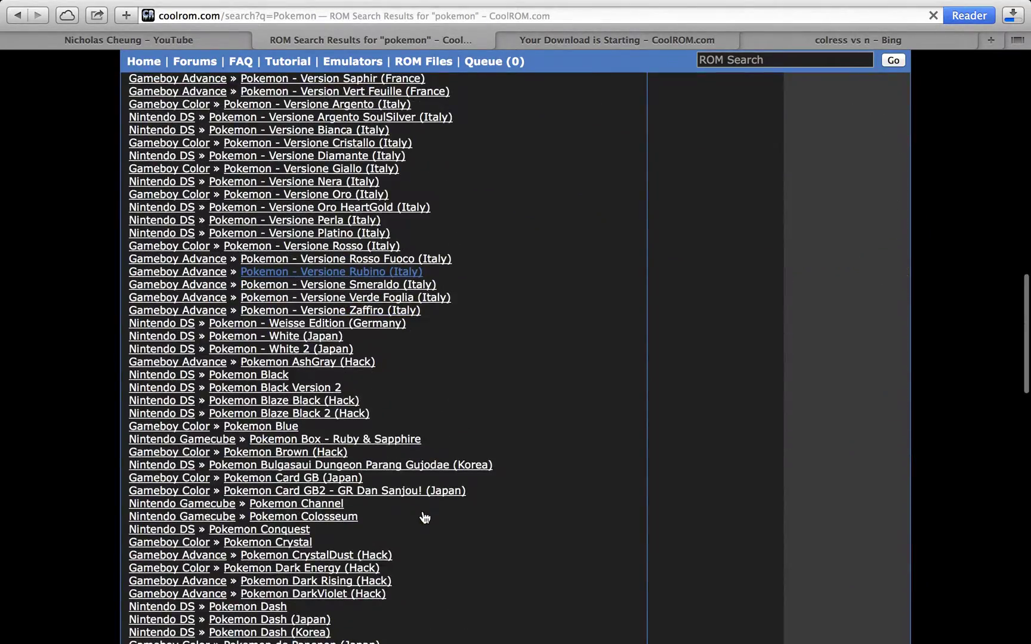
pyautogui.scroll(-15, 424, 516)
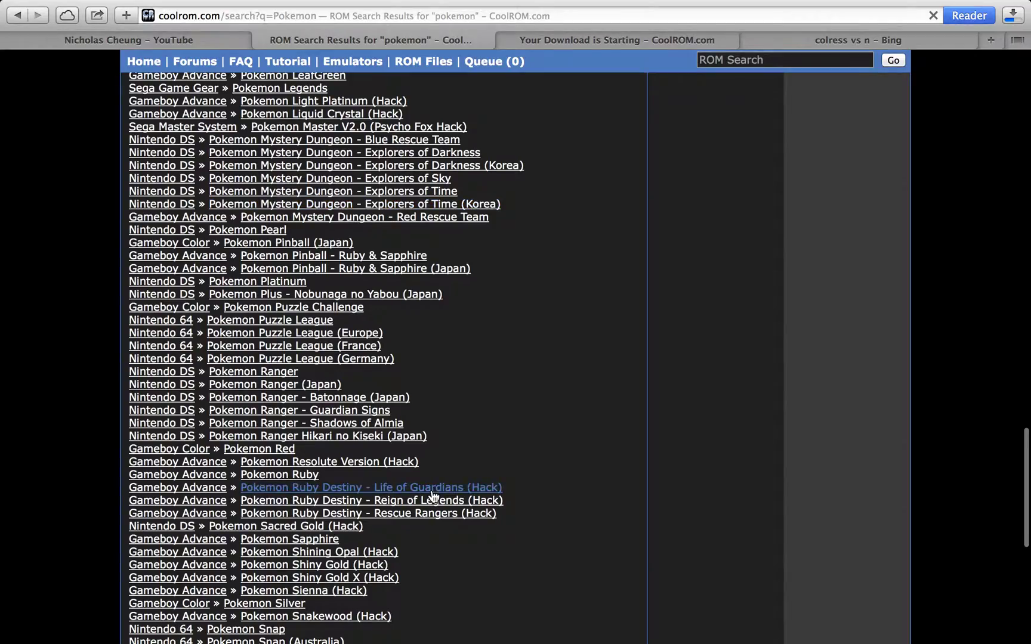
pyautogui.scroll(-11, 460, 427)
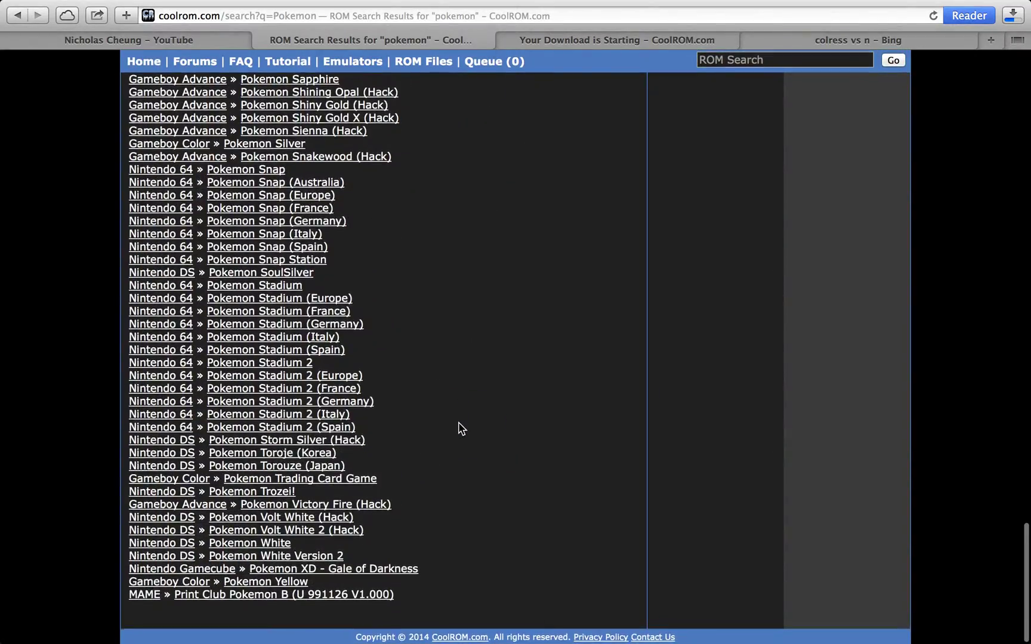
pyautogui.scroll(20, 461, 428)
pyautogui.scroll(20, 459, 428)
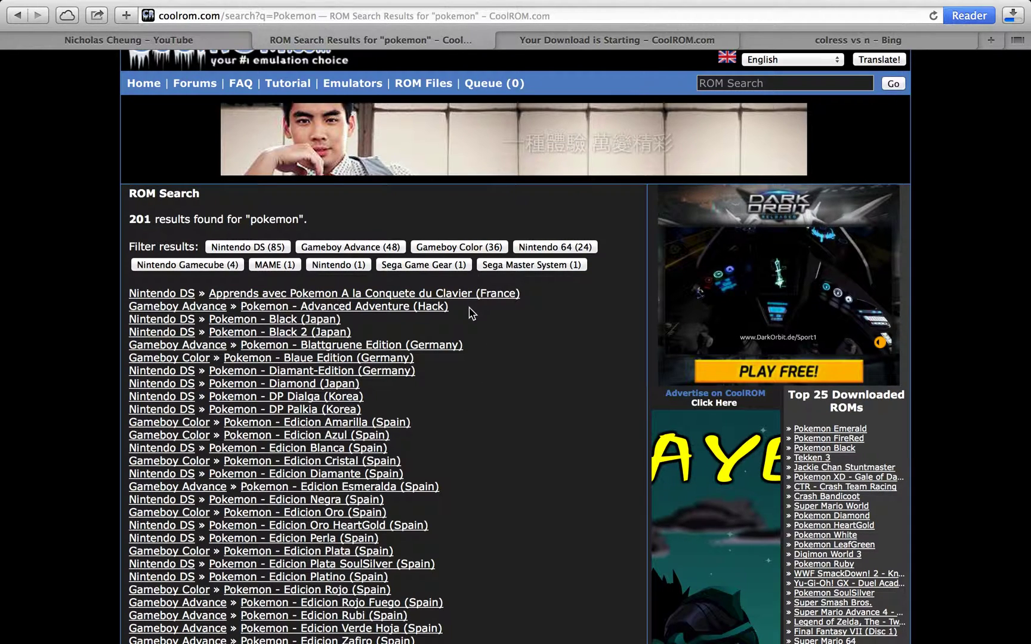
pyautogui.moveTo(475, 332); pyautogui.dragTo(493, 392)
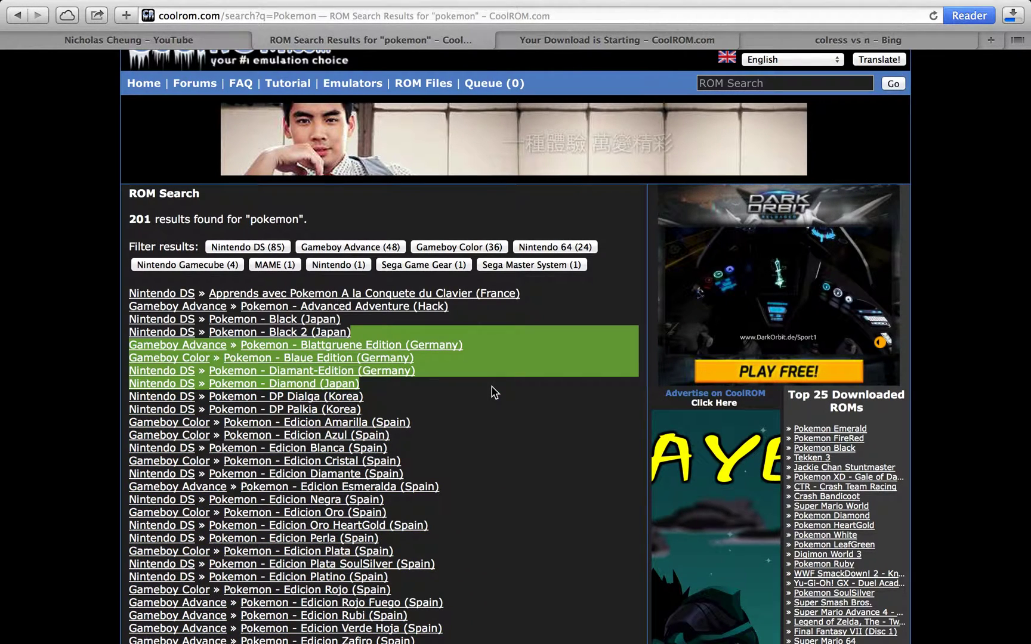
pyautogui.click(492, 392)
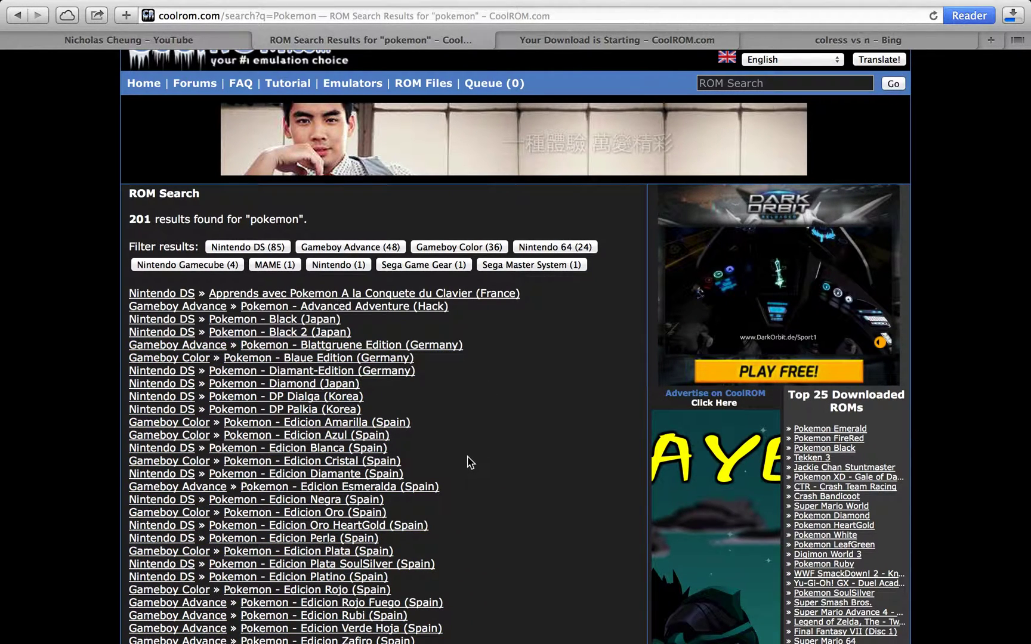
pyautogui.scroll(-5, 471, 451)
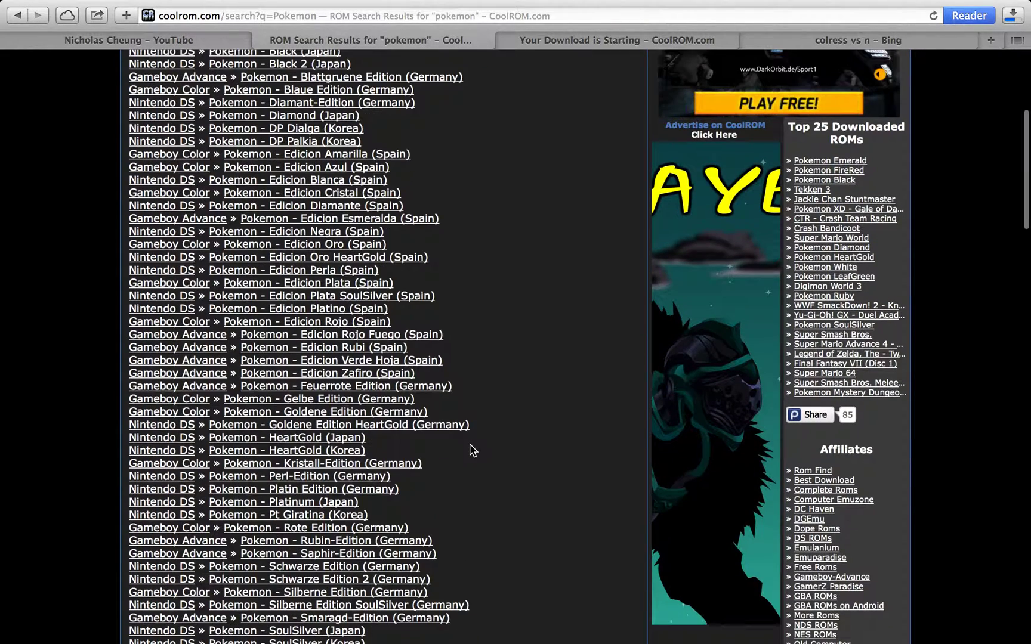
pyautogui.moveTo(495, 304); pyautogui.dragTo(499, 516)
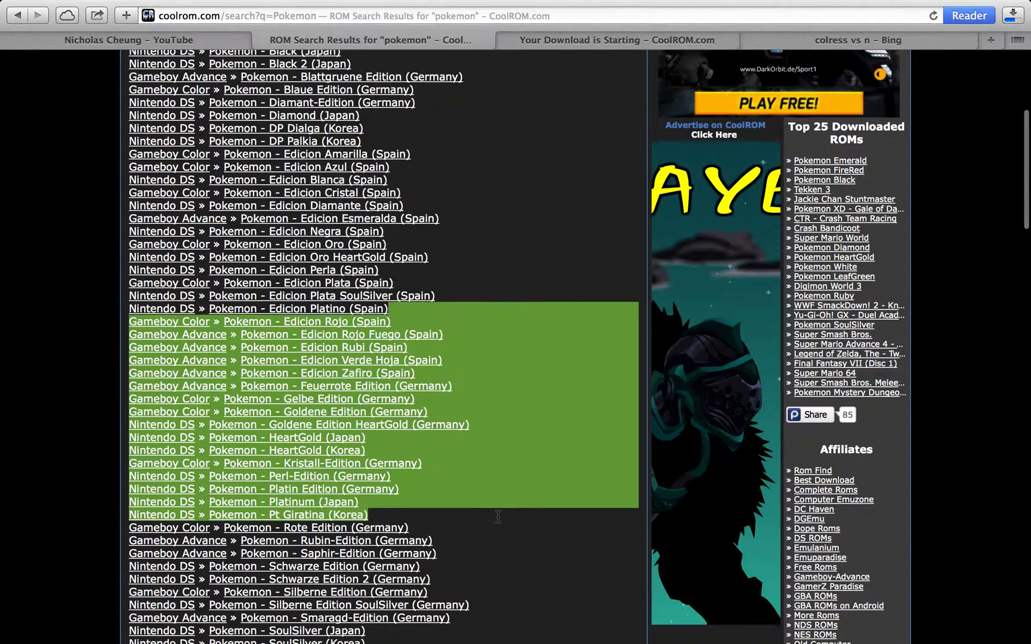
pyautogui.click(499, 516)
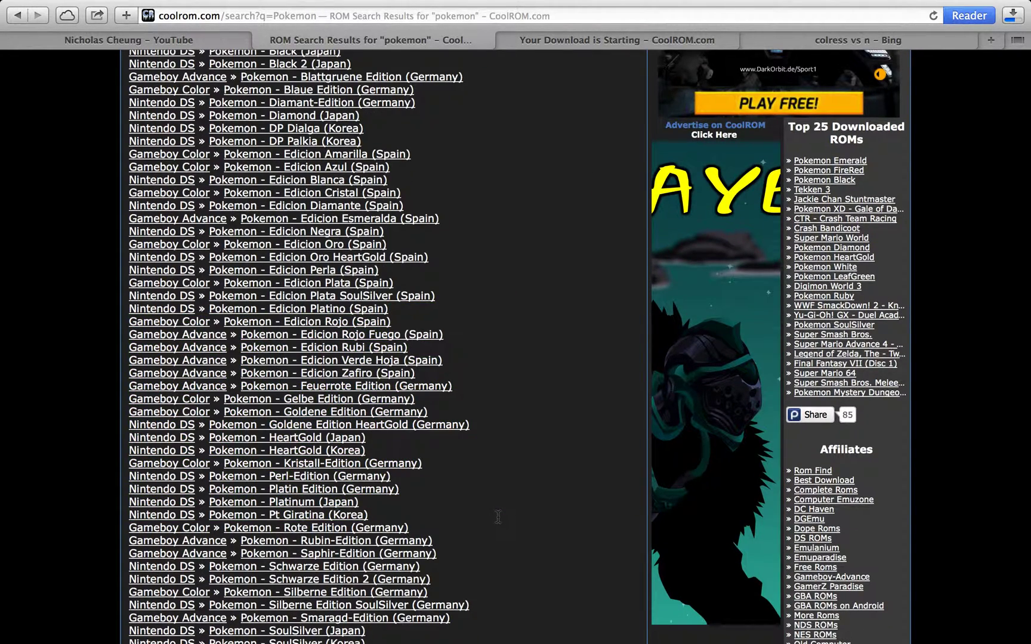
pyautogui.scroll(-5, 498, 516)
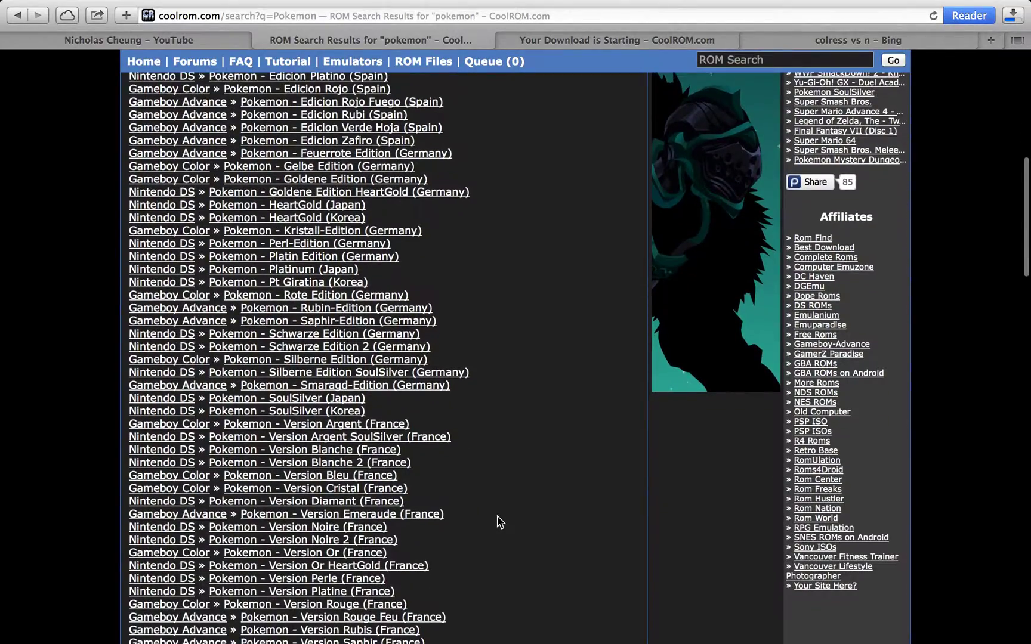
pyautogui.moveTo(499, 384); pyautogui.dragTo(492, 611)
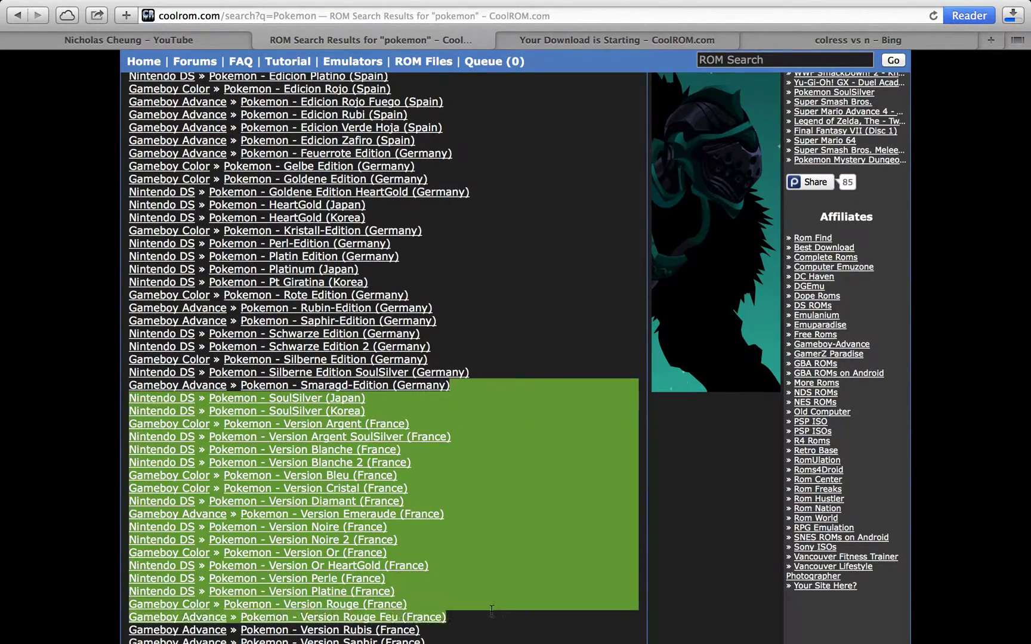
# Step: Look through the remaining Pokemon search results, from the foreign-language versions down to the Mystery Dungeon titles
pyautogui.click(492, 610)
pyautogui.scroll(-6, 493, 613)
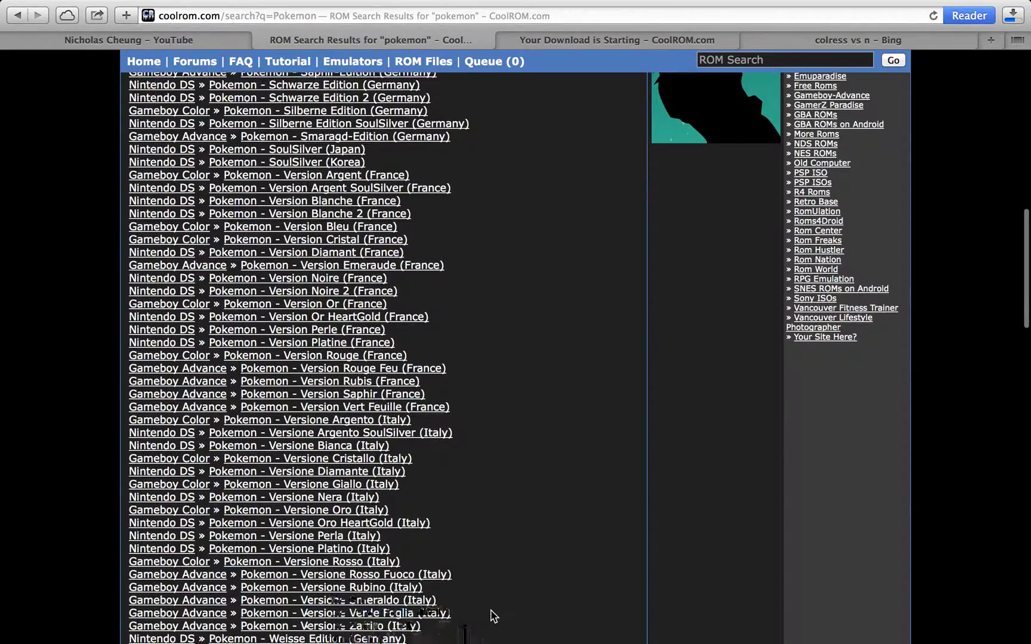
pyautogui.scroll(-9, 493, 617)
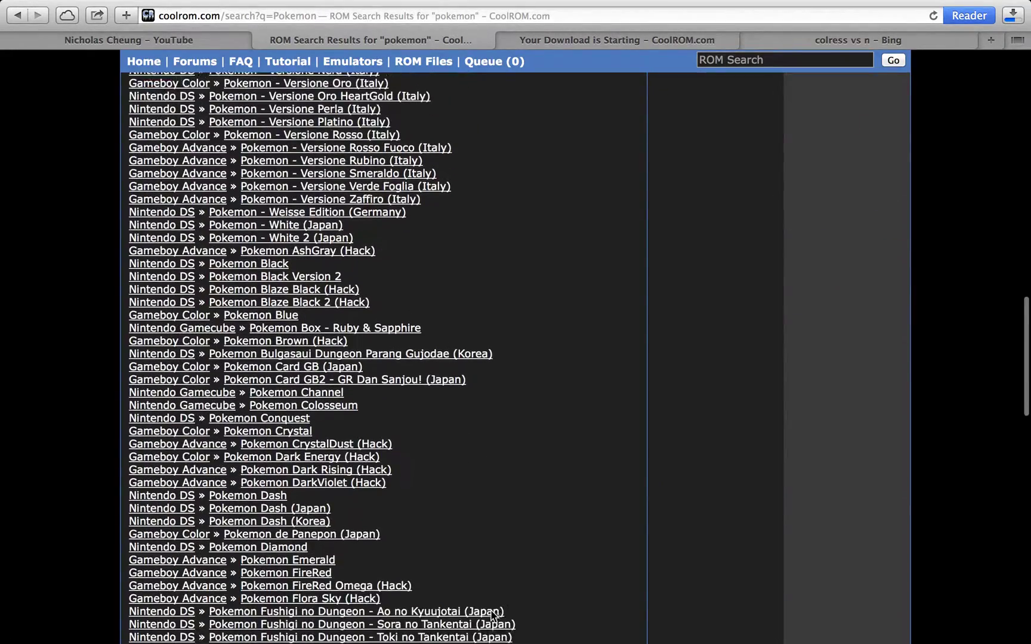
pyautogui.scroll(-1, 491, 615)
pyautogui.moveTo(499, 448); pyautogui.dragTo(500, 626)
pyautogui.click(500, 626)
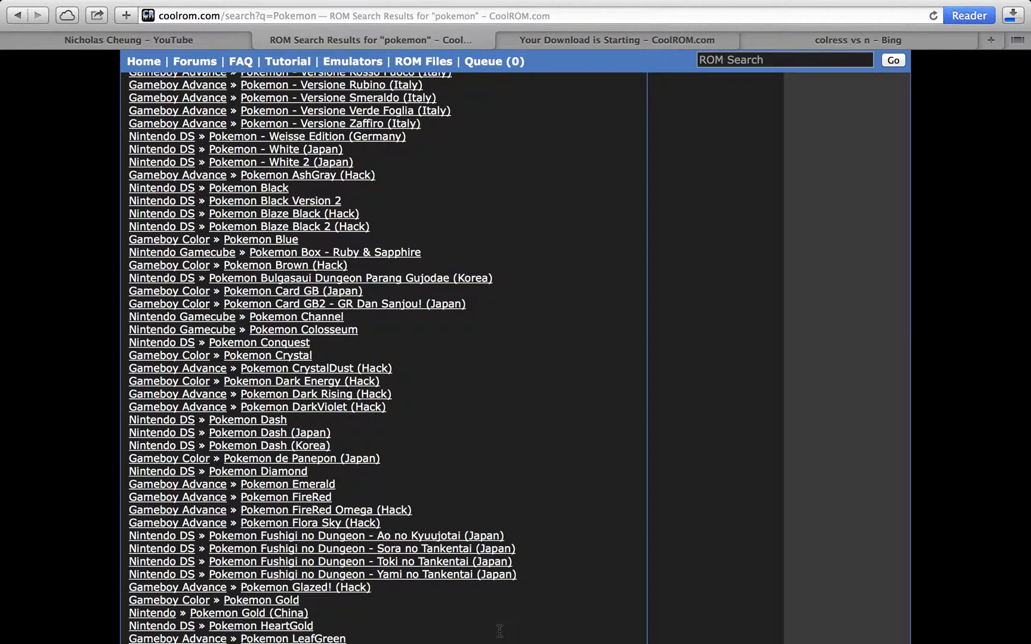
pyautogui.scroll(-1, 500, 631)
pyautogui.scroll(-2, 500, 630)
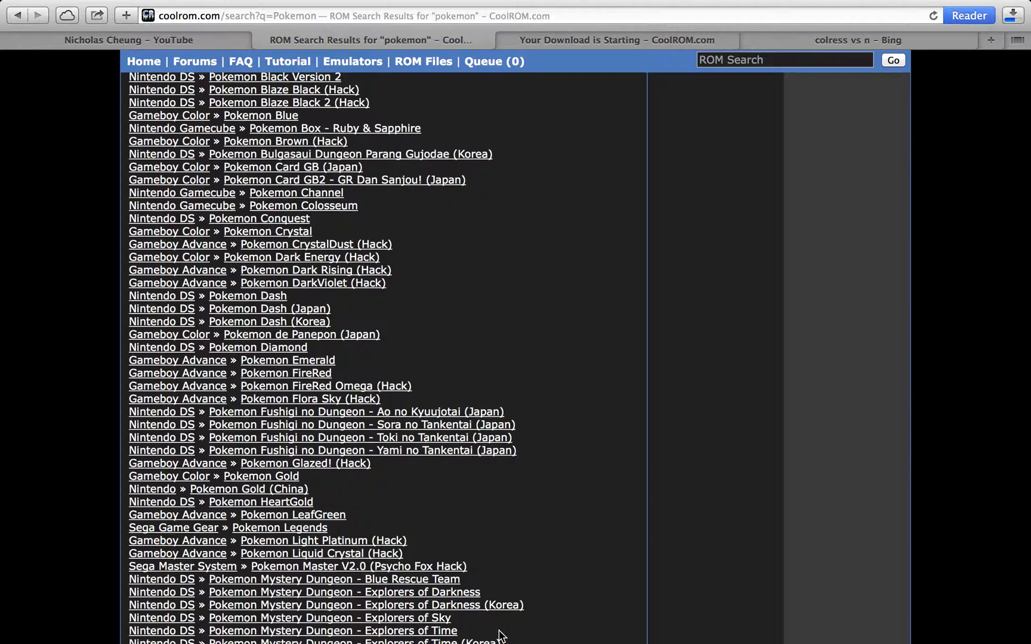
# Step: Check the ROM download's progress, and close the Bing "colress vs n" and YouTube tabs
pyautogui.click(1013, 17)
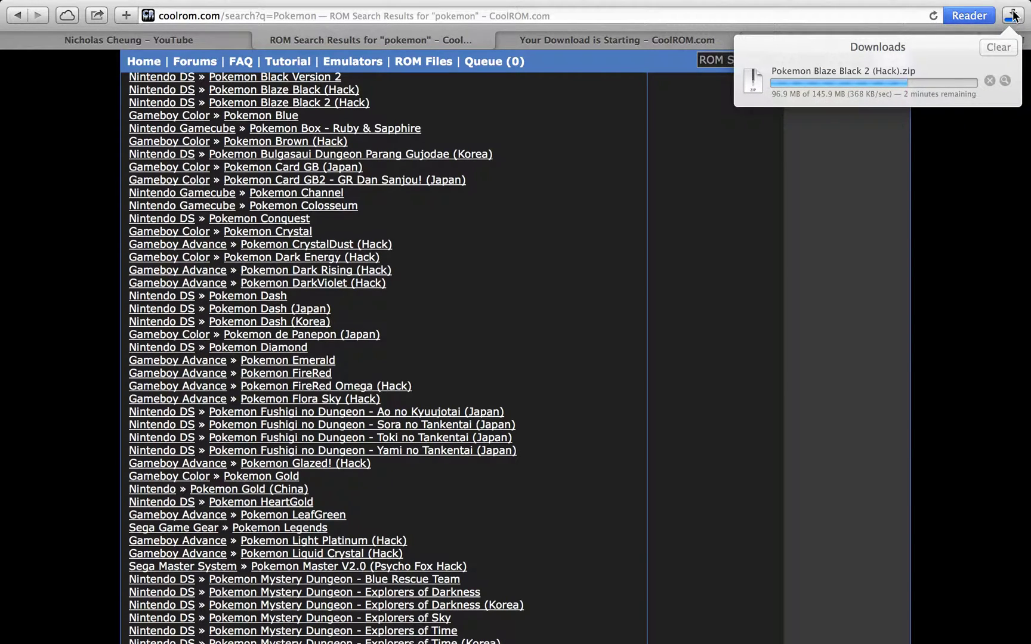
pyautogui.click(1013, 17)
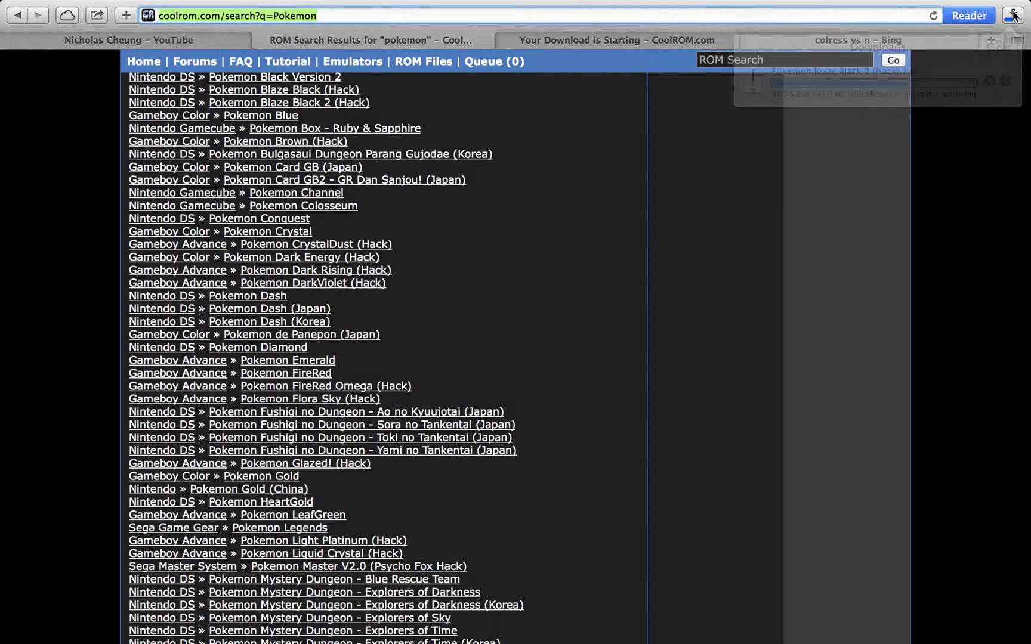
pyautogui.click(825, 42)
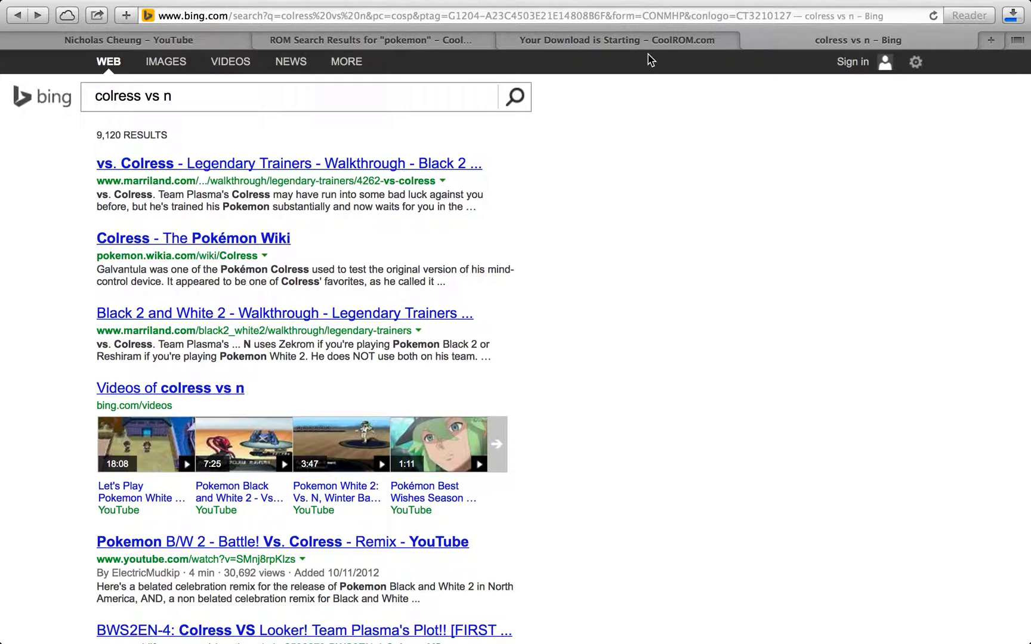
pyautogui.click(751, 41)
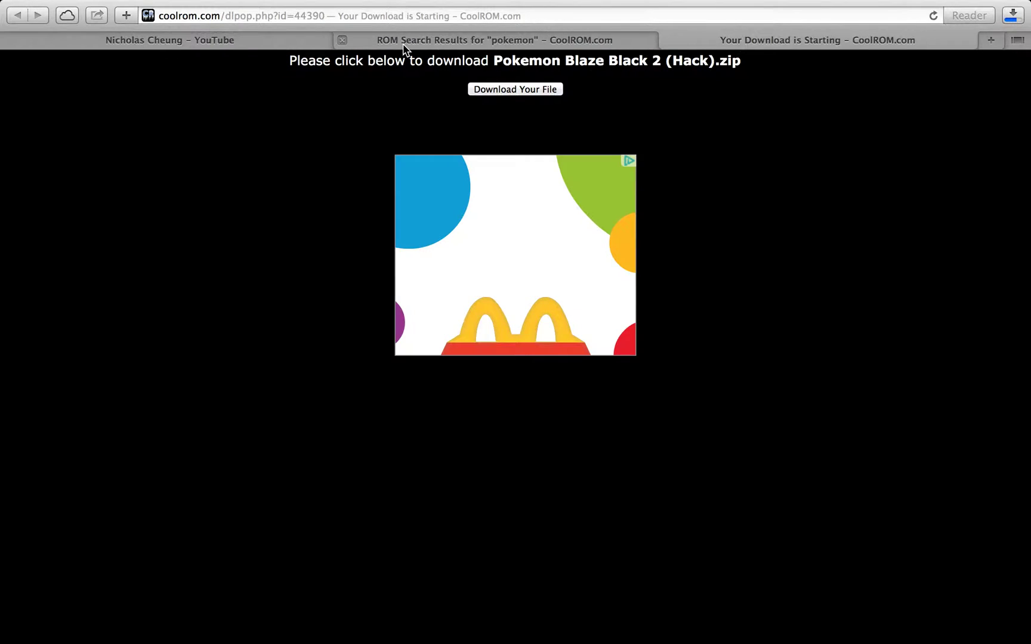
pyautogui.click(15, 40)
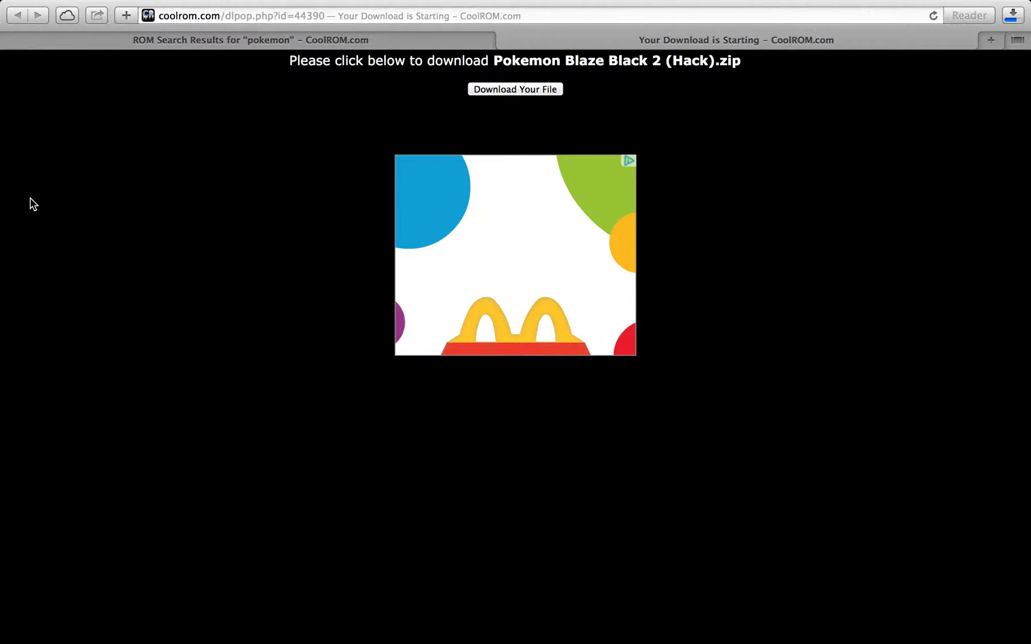
# Step: Check the progress of Pokemon Blaze Black 2 (Hack).zip again in the list of downloads
pyautogui.moveTo(814, 3)
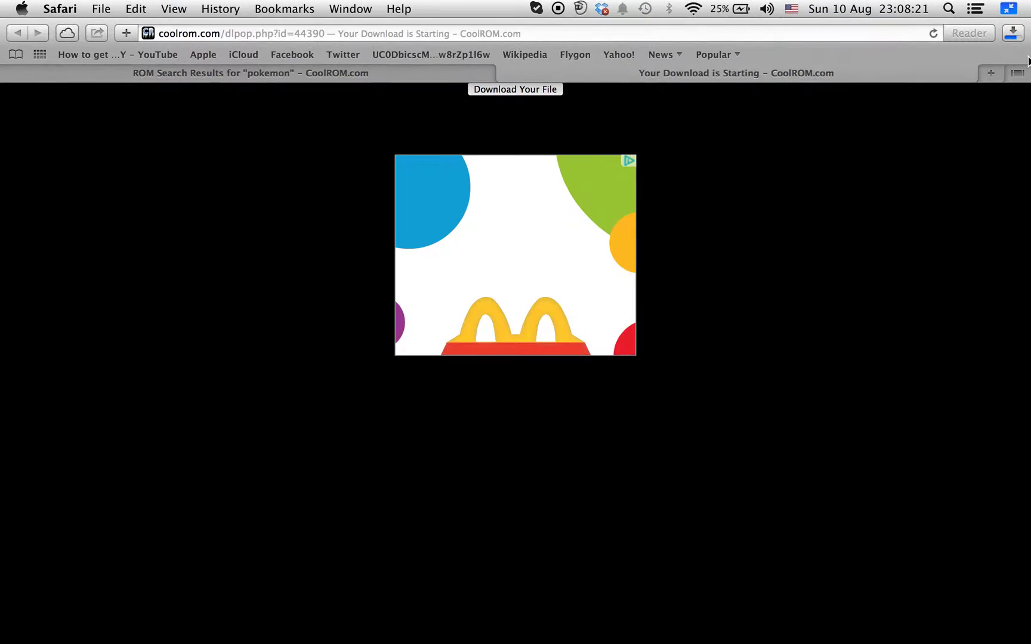
pyautogui.click(1016, 37)
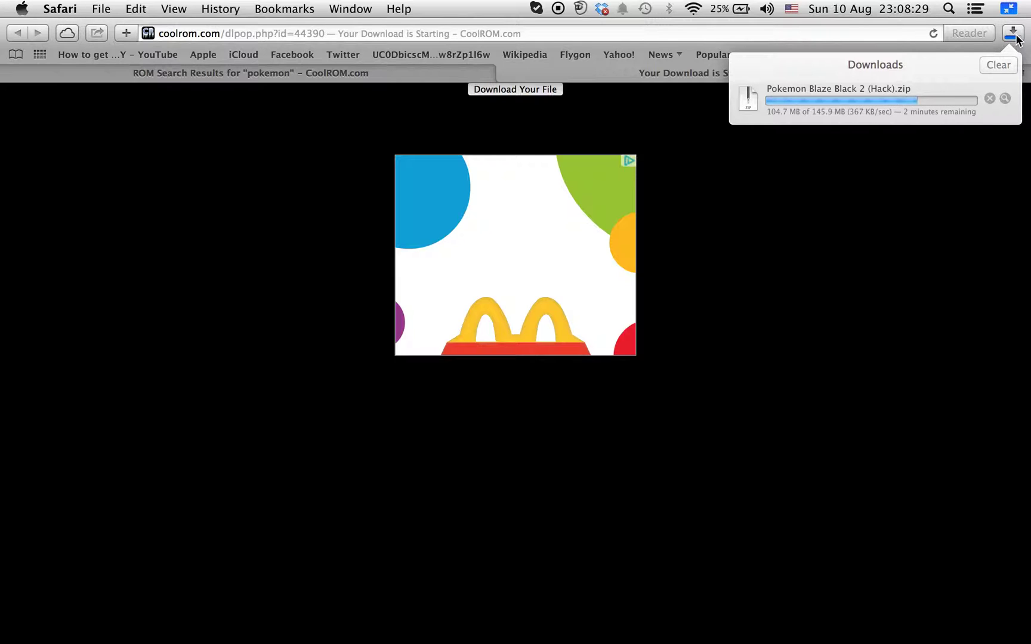
pyautogui.click(1016, 38)
# Step: Switch from Safari past the OpenEmu and Skype desktops to the empty desktop with the Empoleon wallpaper
pyautogui.hotkey('ctrl', 'Right')
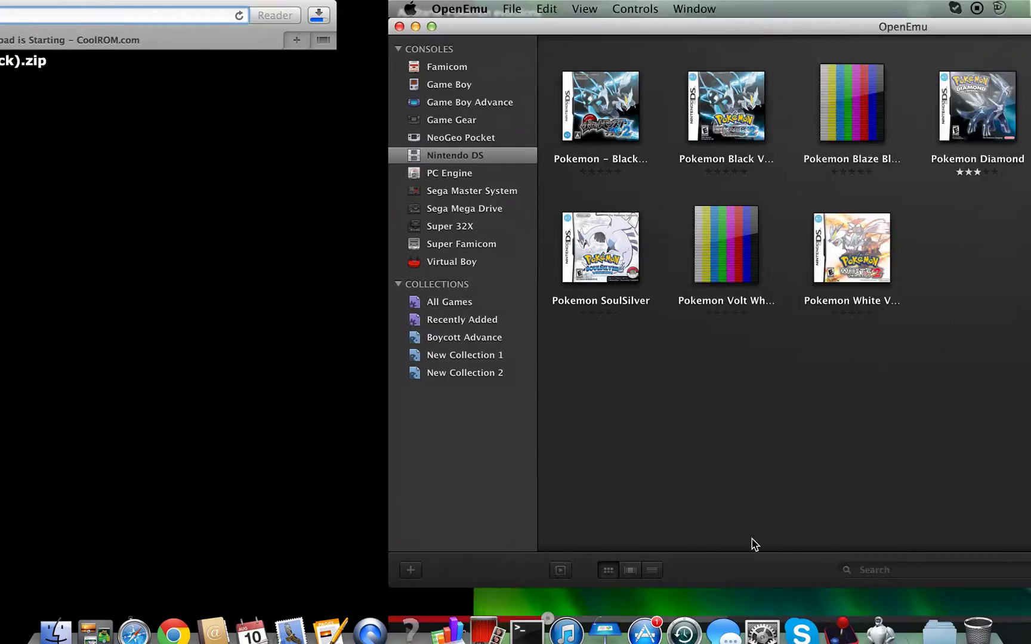
pyautogui.hotkey('ctrl', 'Right')
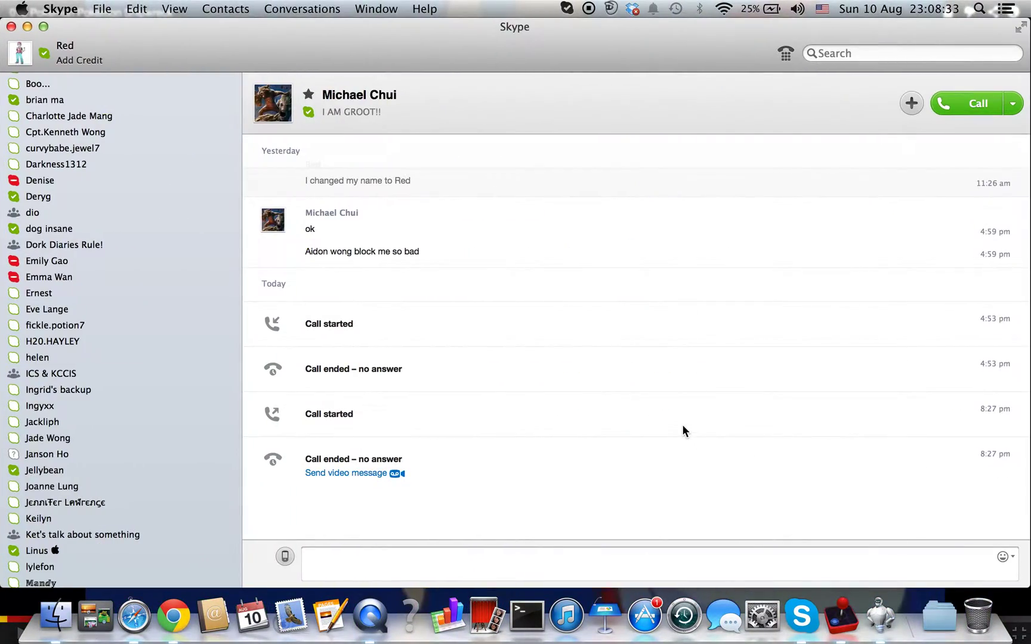
pyautogui.hotkey('ctrl', 'Right')
pyautogui.hotkey('ctrl', 'Right')
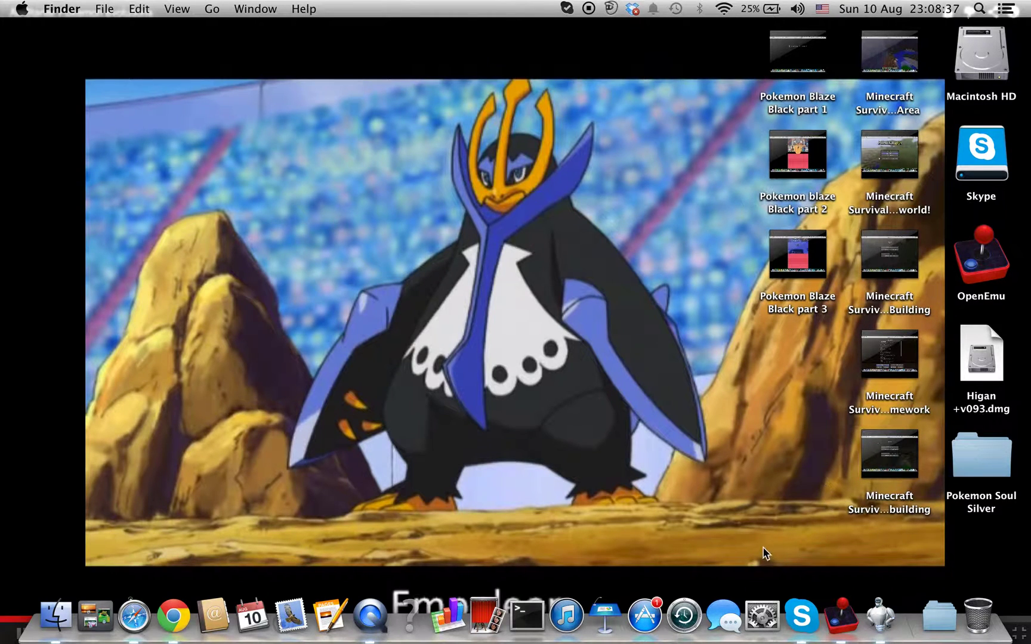
pyautogui.click(598, 540)
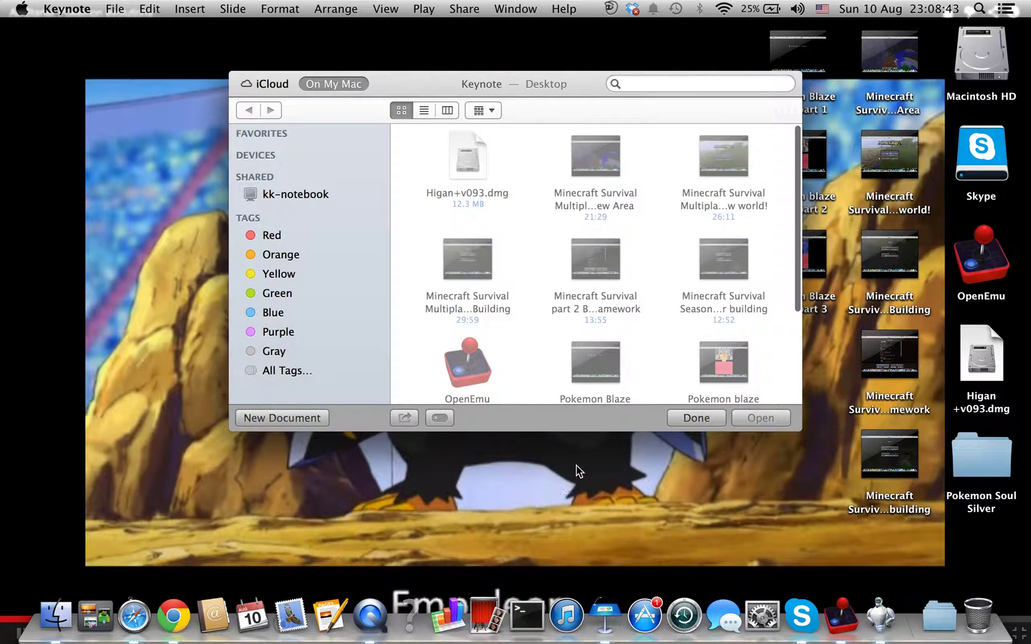
pyautogui.click(694, 417)
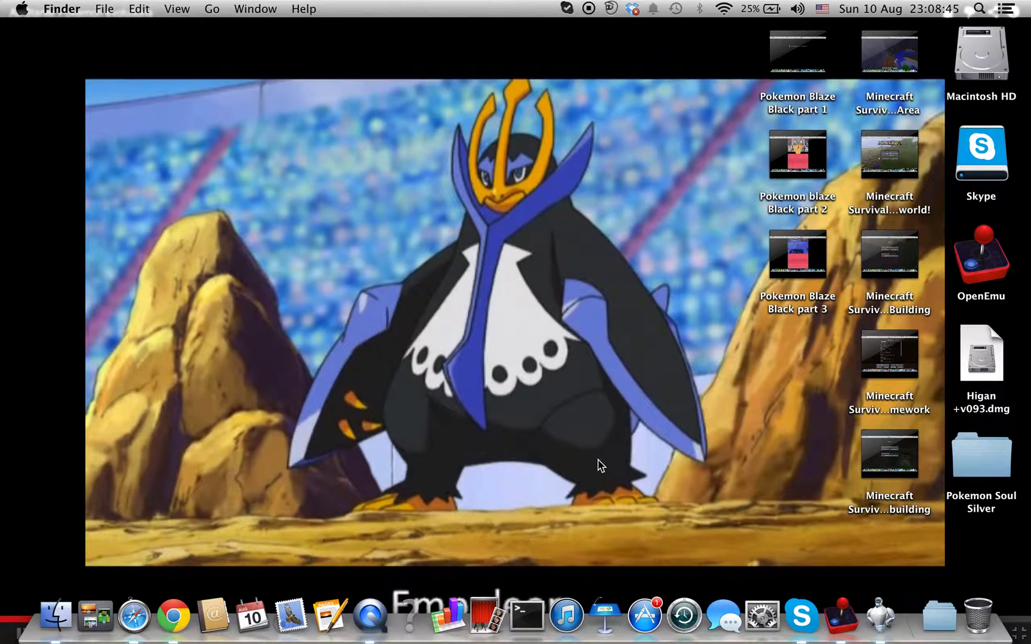
pyautogui.press('h')
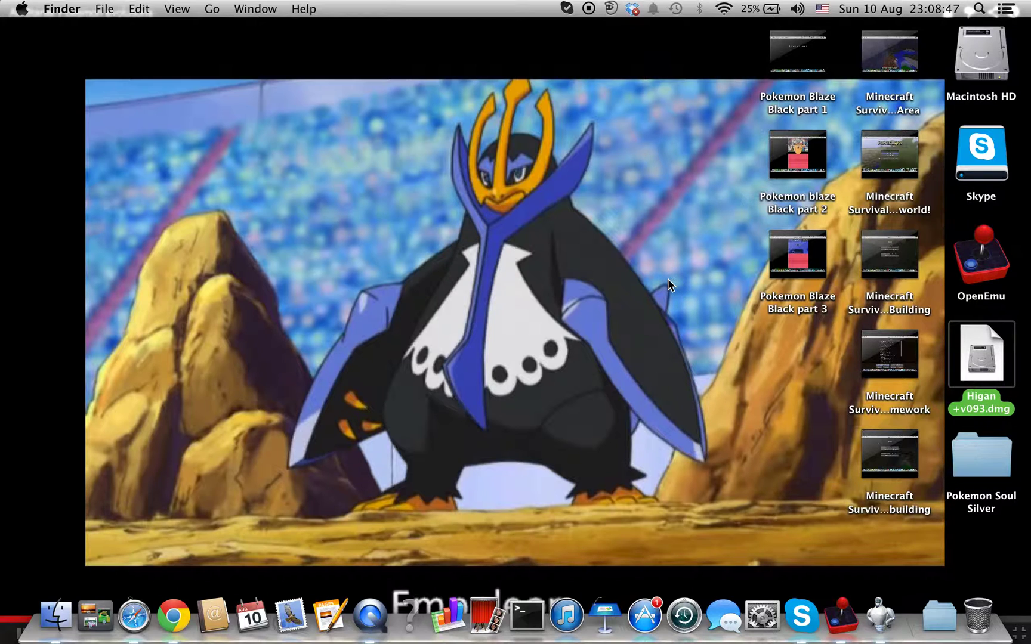
# Step: Quit Google Chrome, MacKeeper and Skype, leaving Finder, OpenEmu, Safari and QuickTime Player running
pyautogui.press('super+Tab')
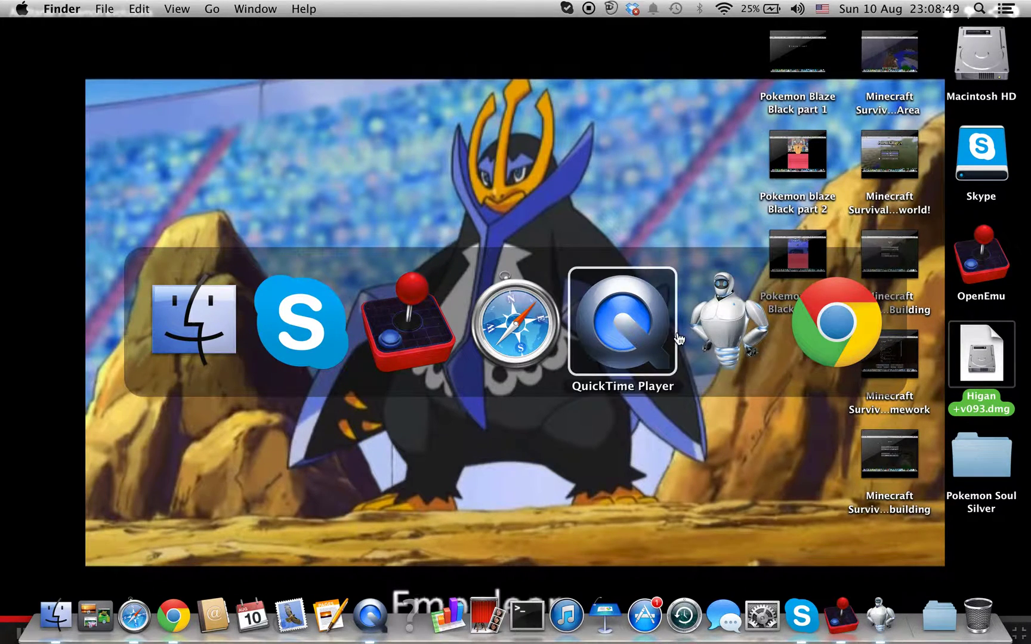
pyautogui.press('super+q')
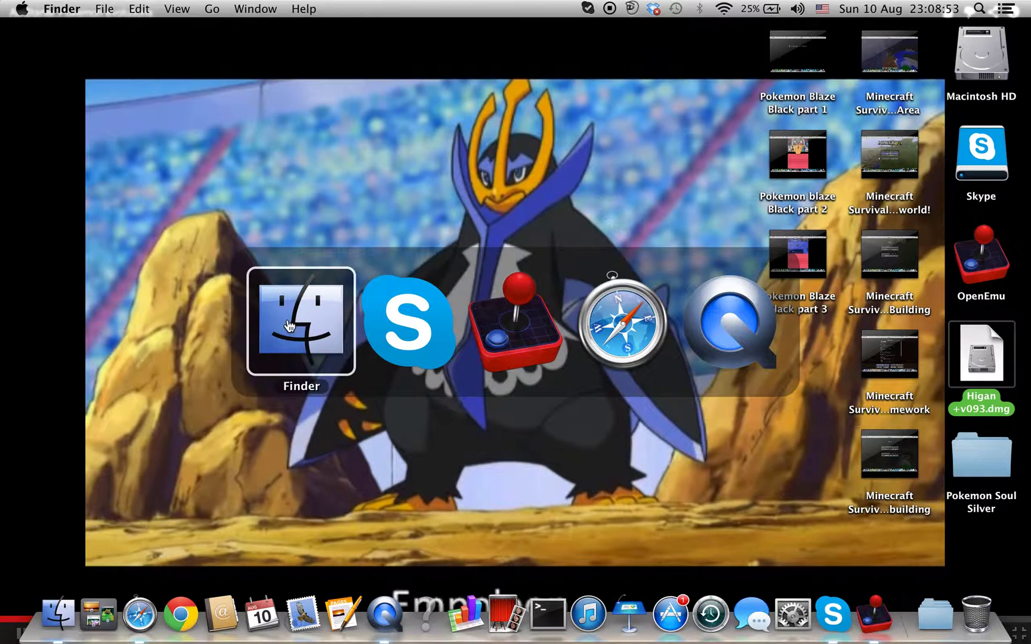
pyautogui.press('super+q')
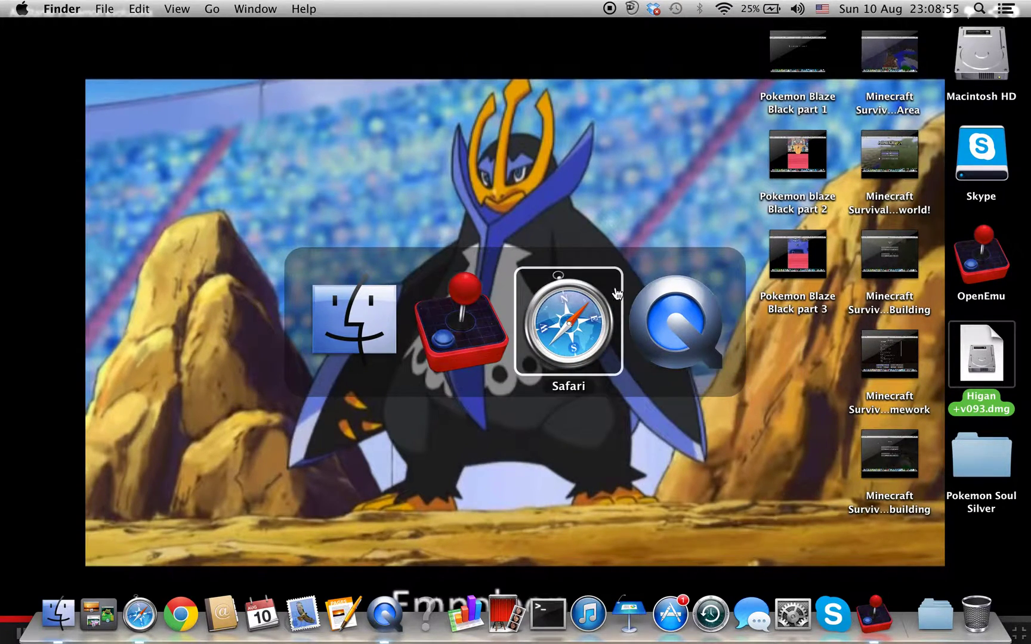
pyautogui.click(616, 292)
# Step: Switch to the Magikarp desktop and open the Applications folder in a Finder window with the Favorites list shown
pyautogui.hotkey('ctrl', 'Right')
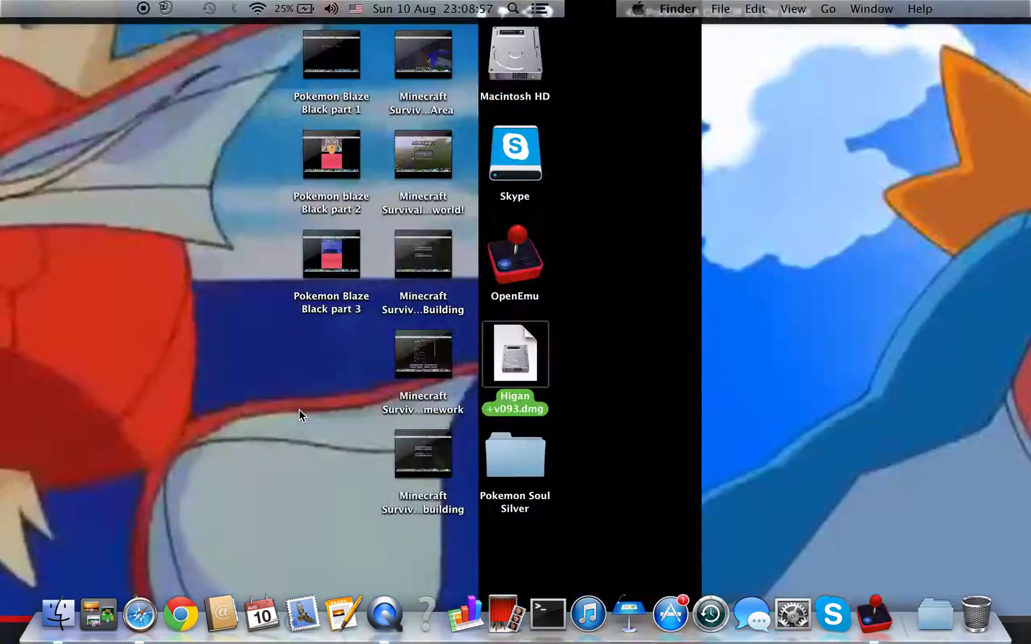
pyautogui.hotkey('ctrl', 'Right')
pyautogui.hotkey('ctrl', 'Right')
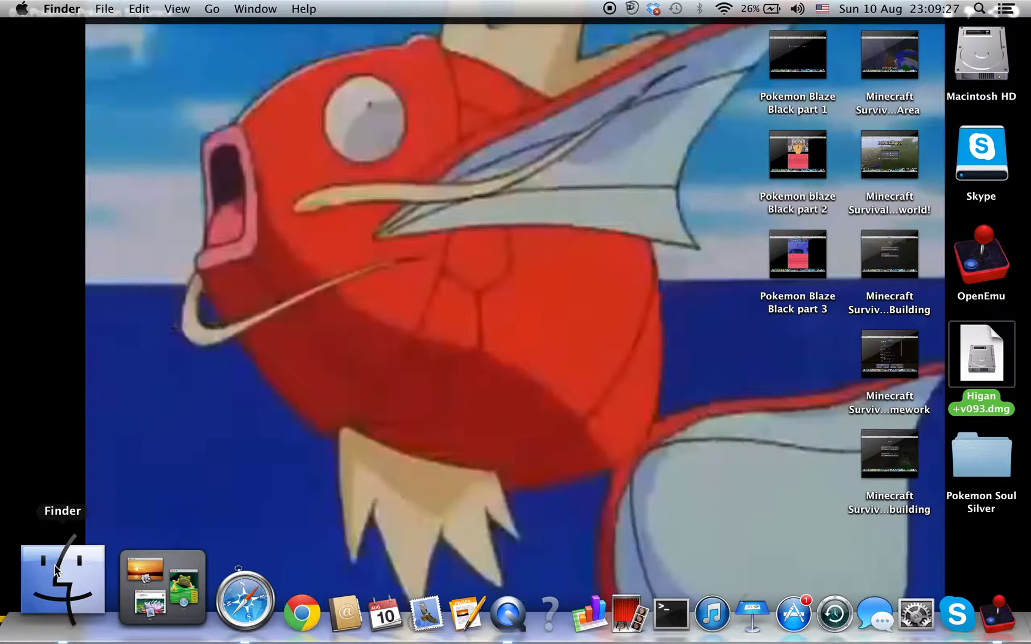
pyautogui.click(55, 569)
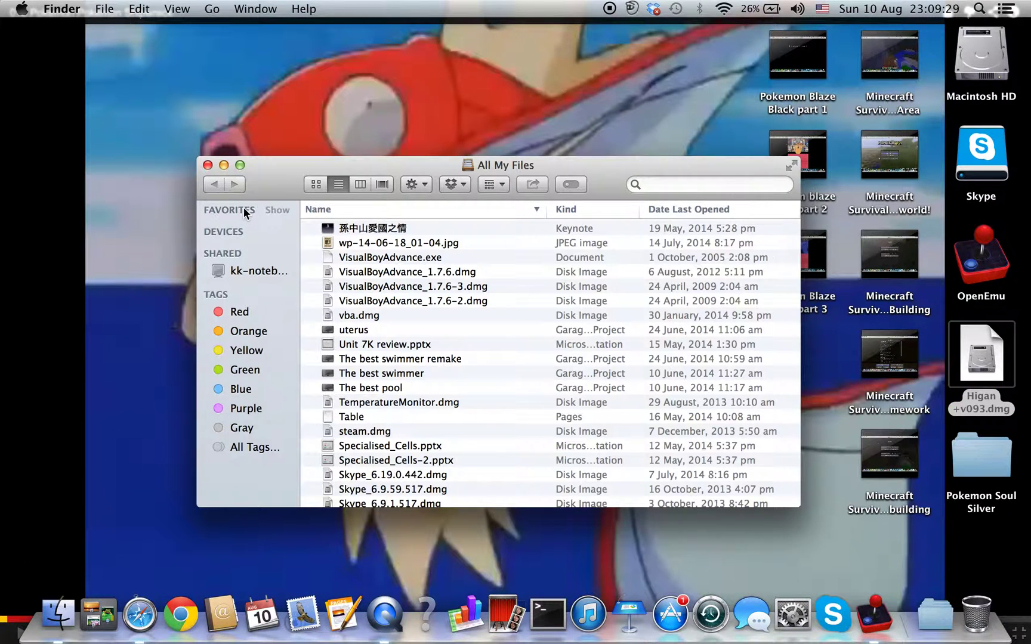
pyautogui.click(281, 209)
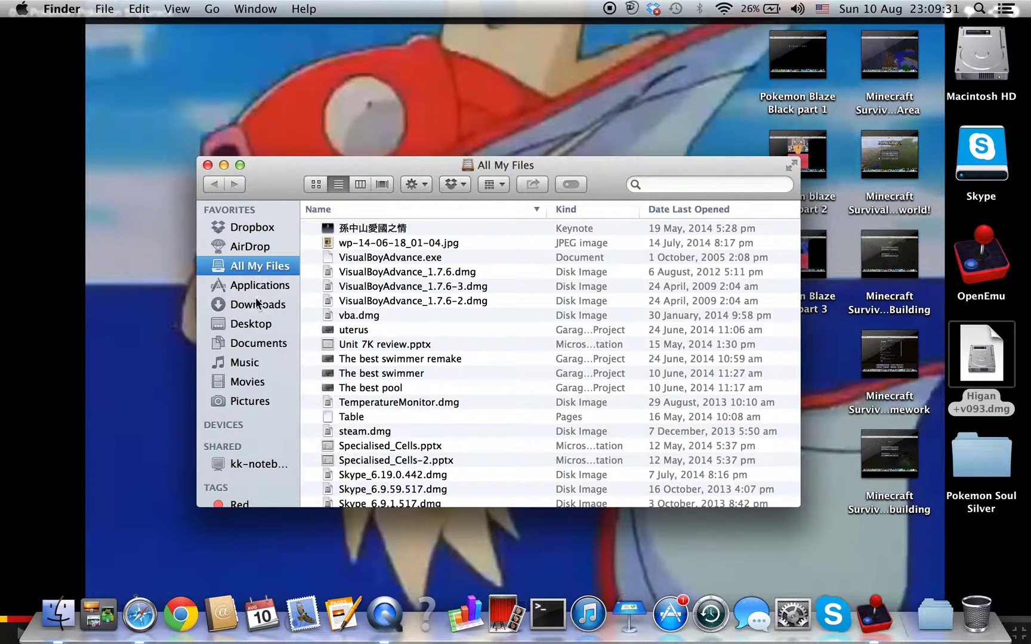
pyautogui.click(256, 287)
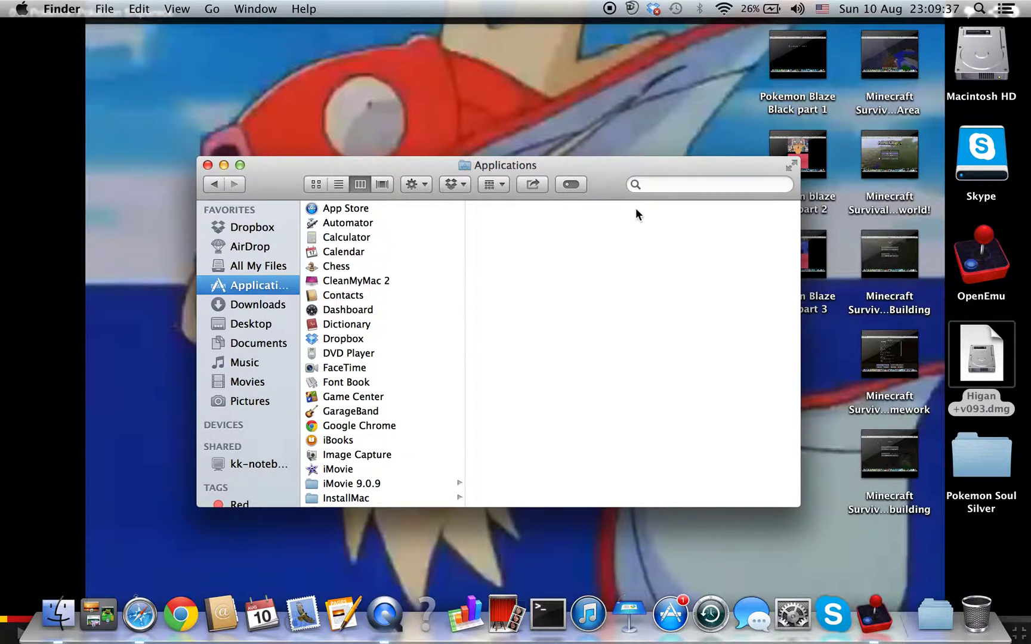
# Step: Search This Mac for "i photo" and look through the matching files
pyautogui.click(659, 184)
pyautogui.write('i')
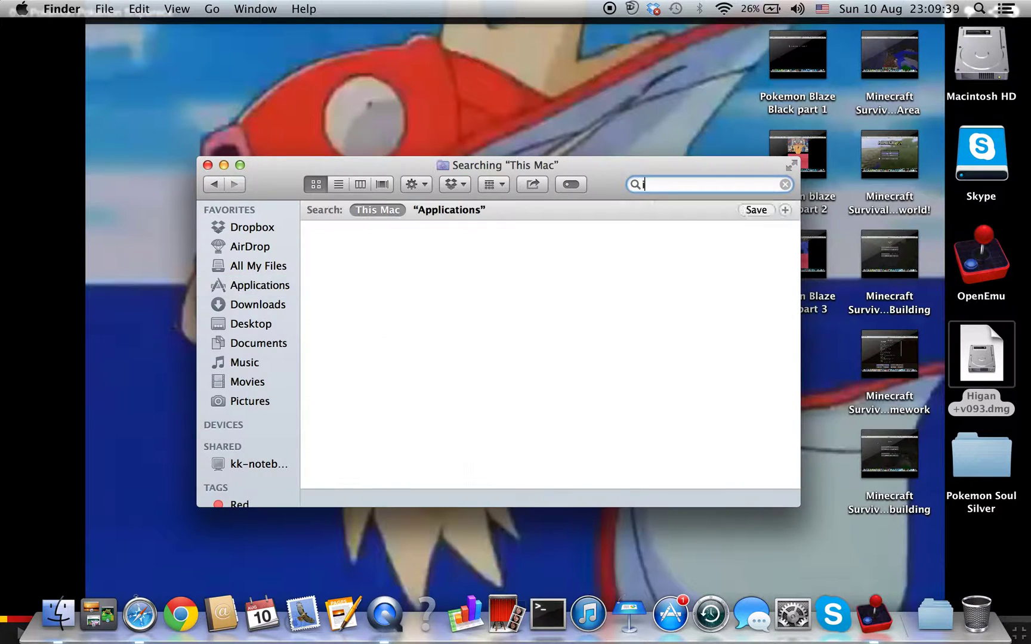
pyautogui.write(' phy')
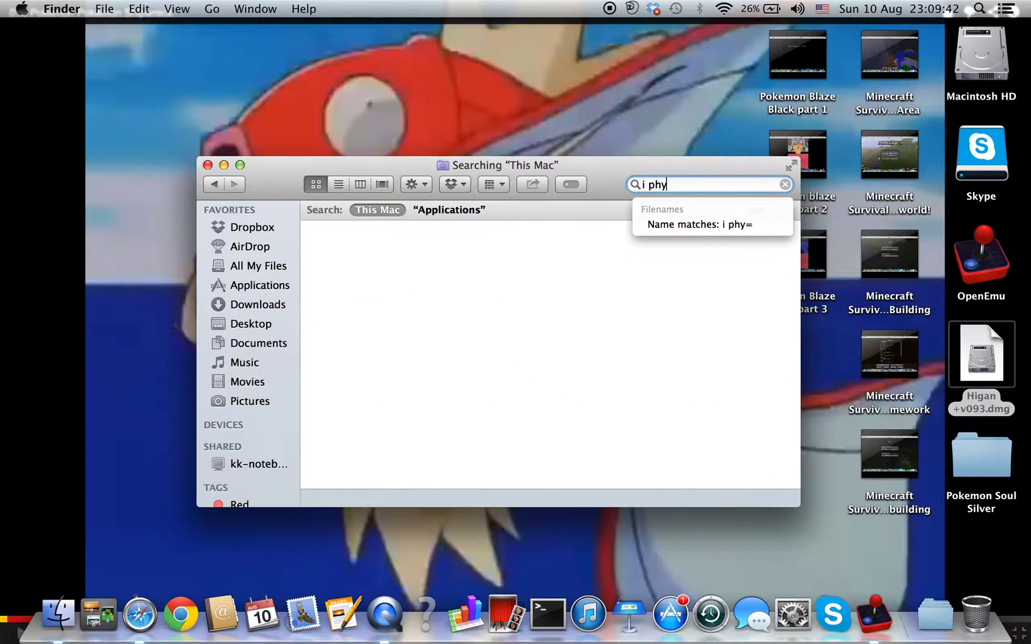
pyautogui.press('BackSpace')
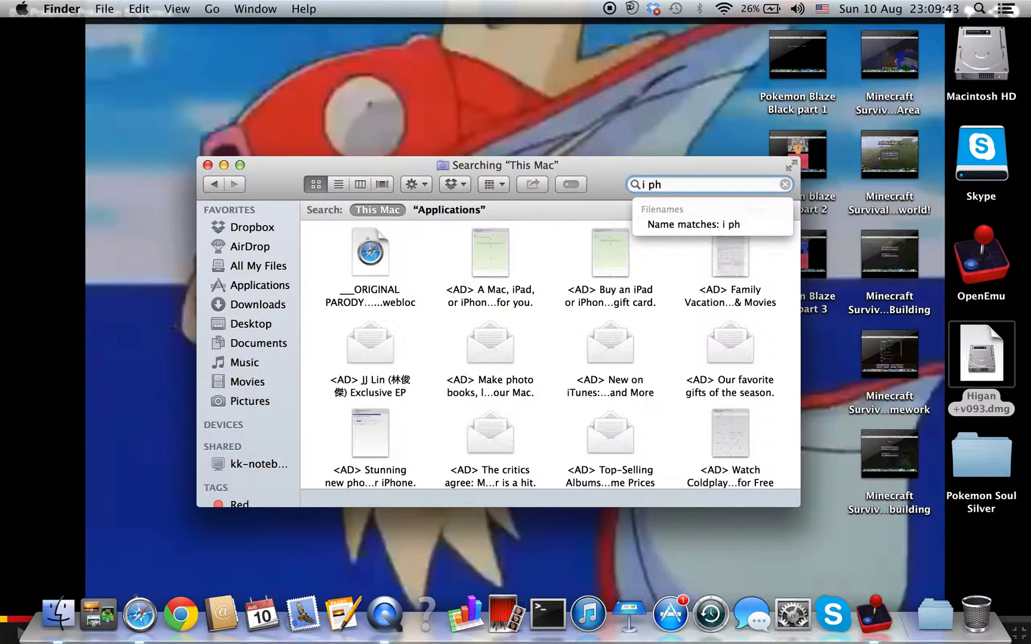
pyautogui.write('oto')
pyautogui.scroll(-10, 500, 427)
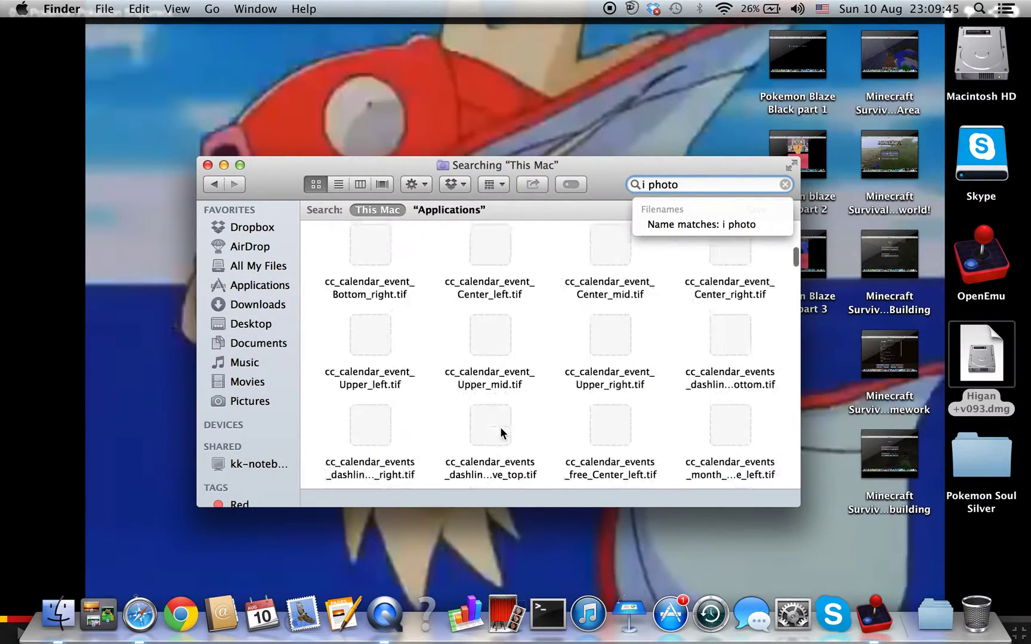
pyautogui.scroll(-20, 500, 427)
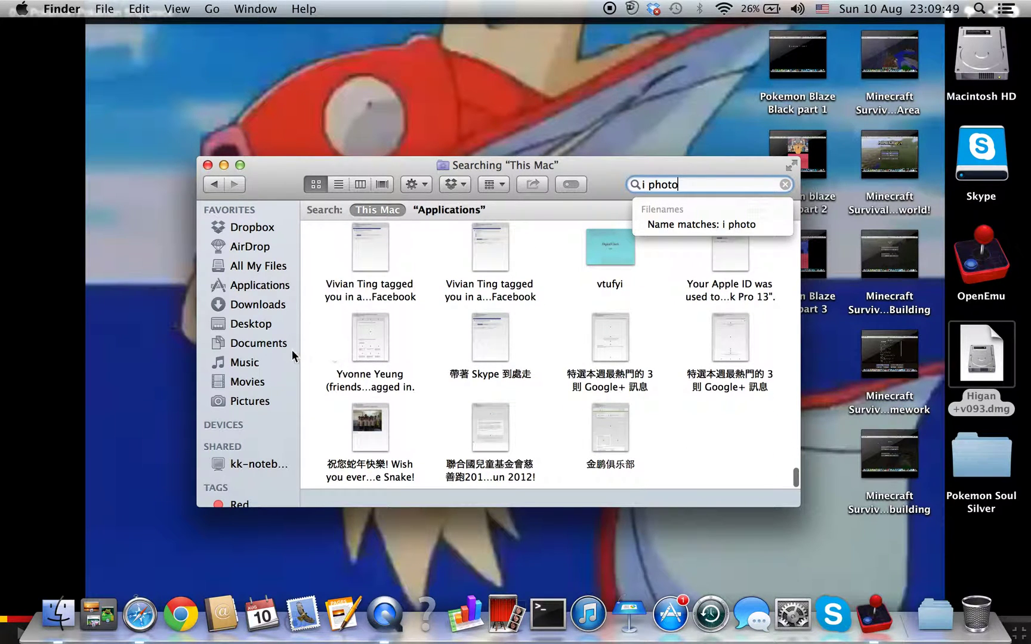
# Step: Add iPhoto from the Applications folder to the Dock, and close the Finder window
pyautogui.press('super+shift+r')
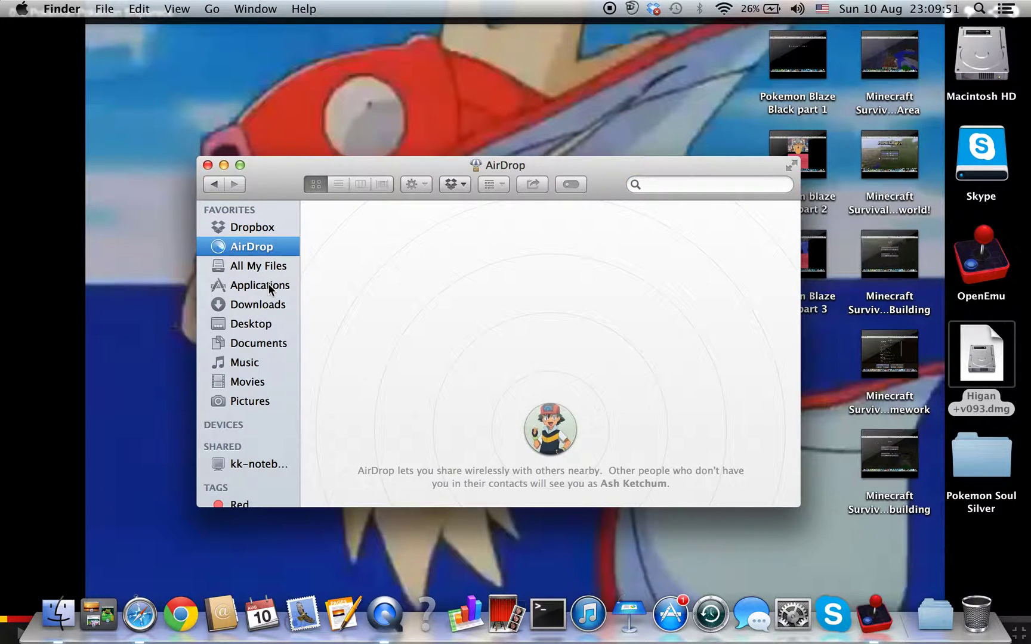
pyautogui.click(269, 289)
pyautogui.scroll(-8, 386, 320)
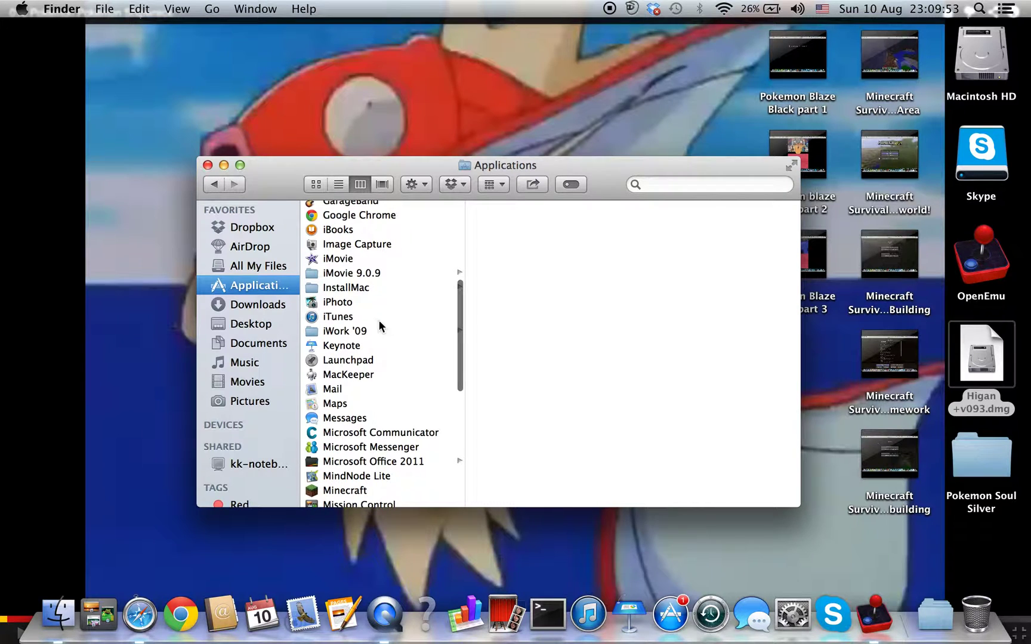
pyautogui.moveTo(352, 302); pyautogui.dragTo(380, 642)
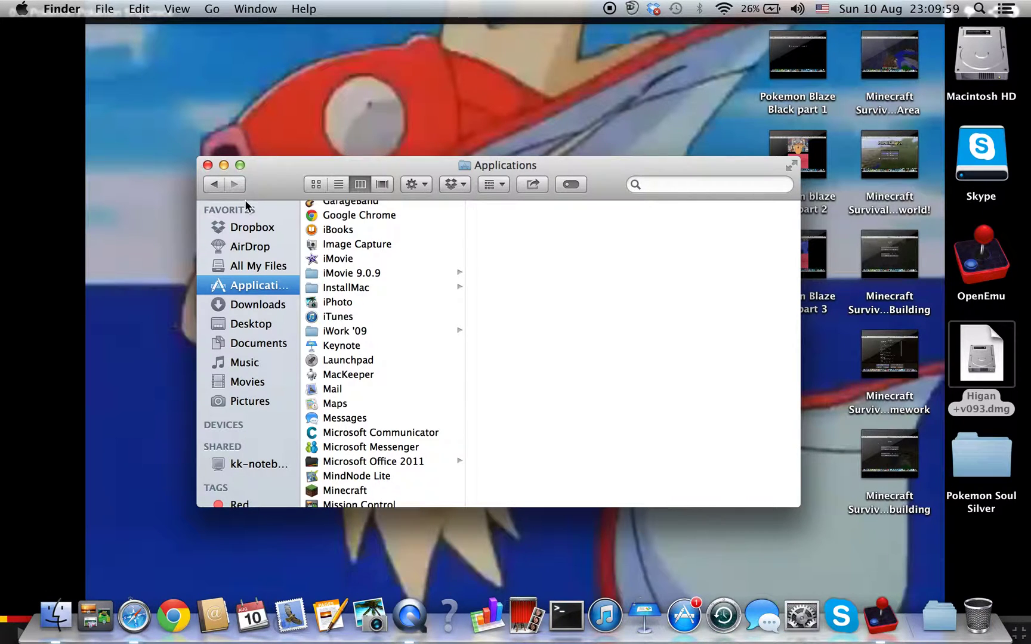
pyautogui.click(208, 166)
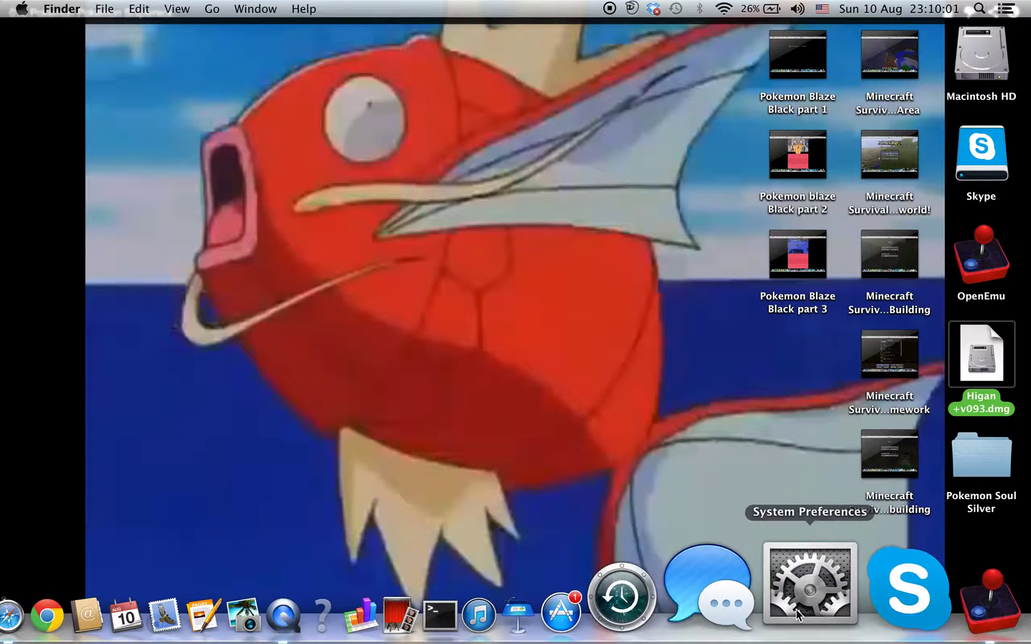
# Step: Open the Desktop & Screen Saver preferences and browse the iPhoto pictures for a new desktop background
pyautogui.click(798, 608)
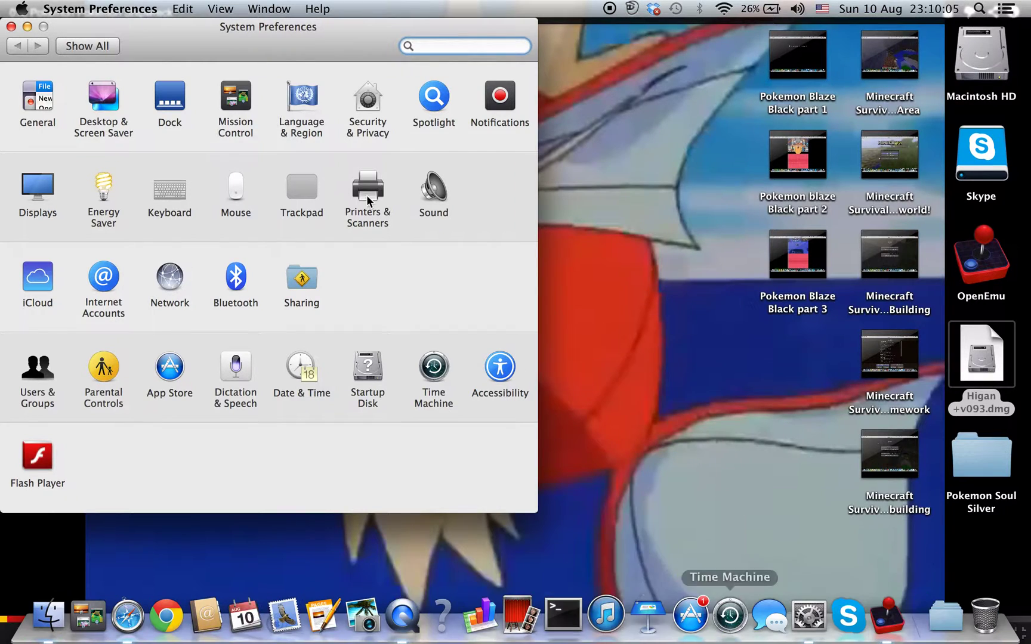
pyautogui.click(102, 104)
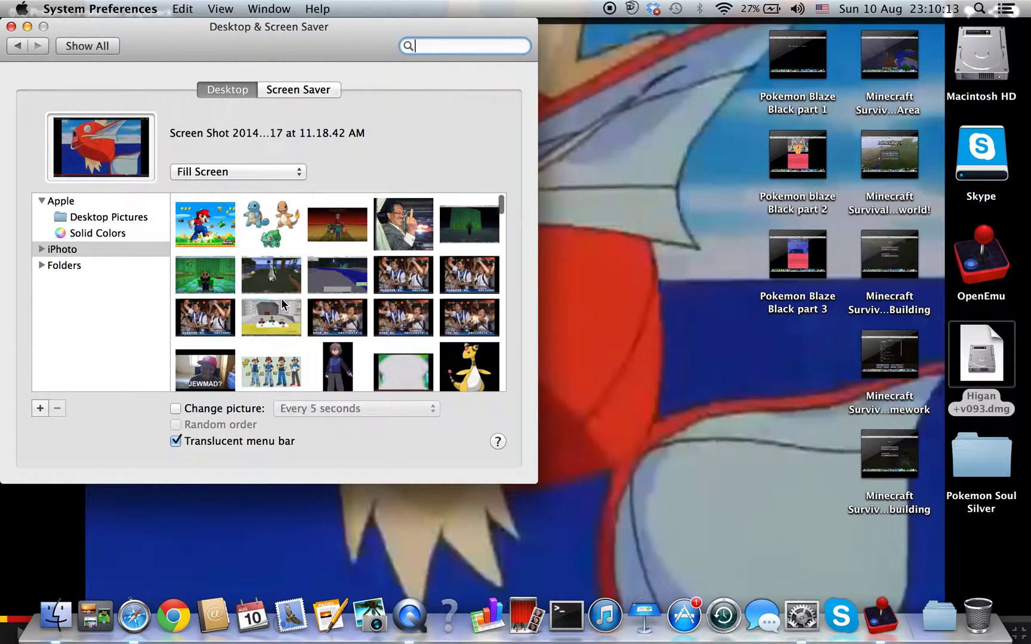
pyautogui.click(284, 171)
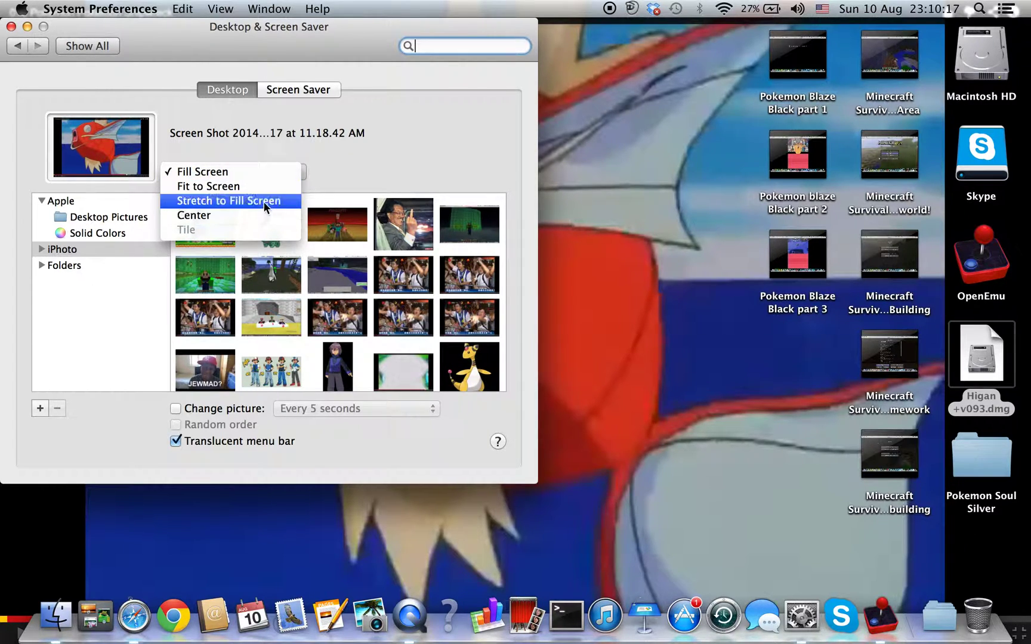
pyautogui.click(331, 140)
pyautogui.scroll(-10, 292, 303)
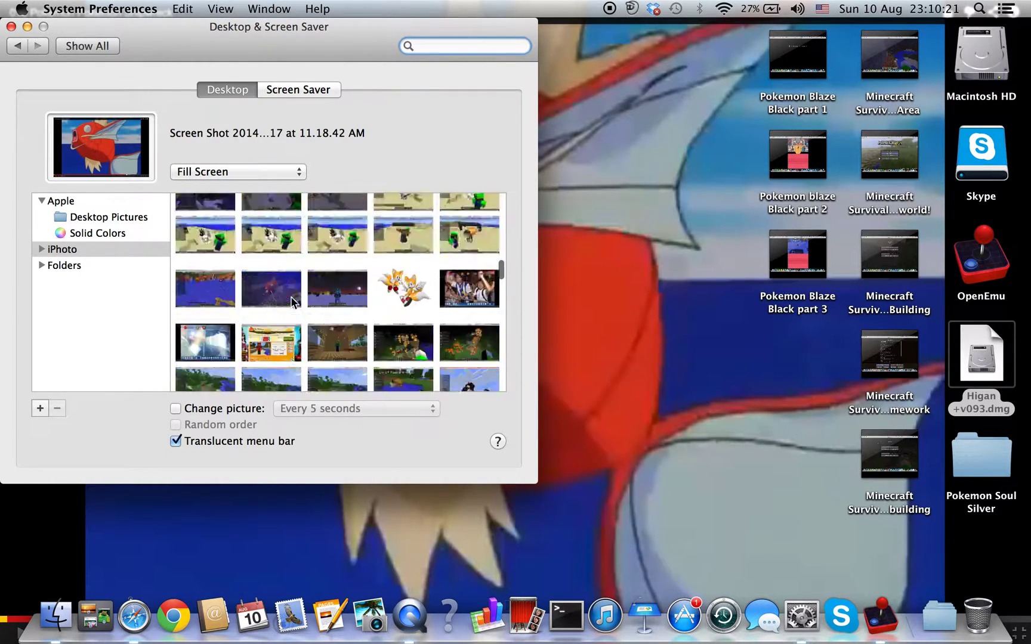
pyautogui.scroll(-15, 292, 303)
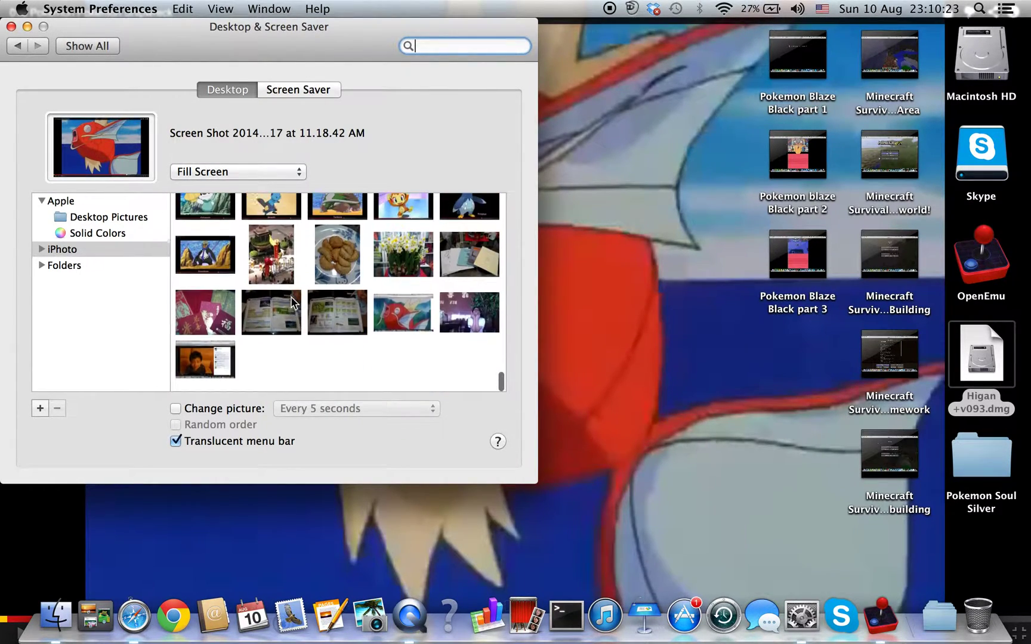
# Step: Try the 2014-03-18 Magikarp screenshot as desktop picture with Fit to Screen, and the 2013-12-01 Magikarp screenshot after it
pyautogui.click(392, 332)
pyautogui.scroll(10, 389, 332)
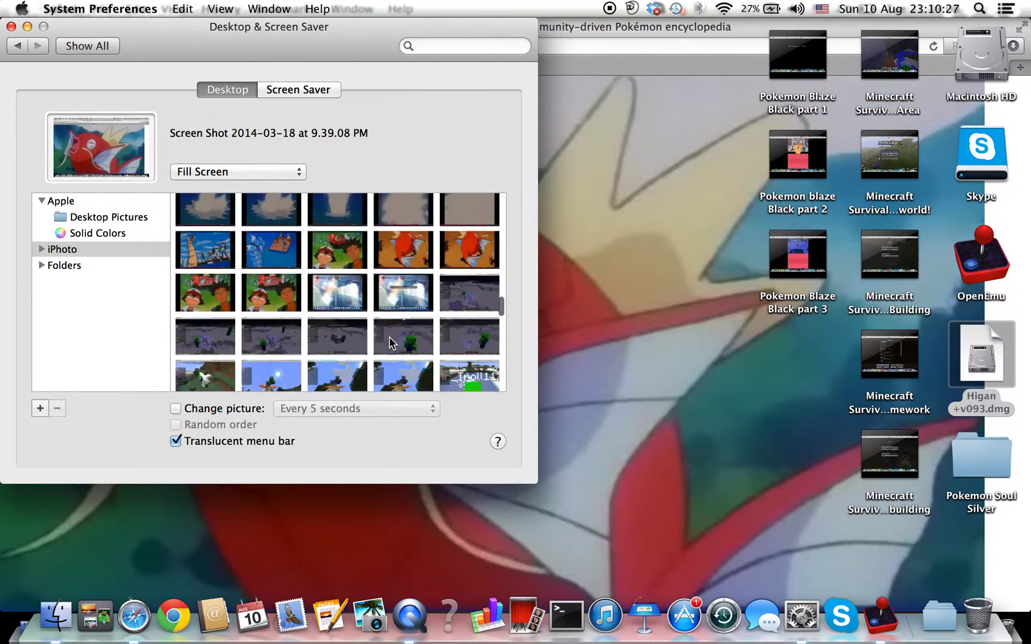
pyautogui.click(237, 172)
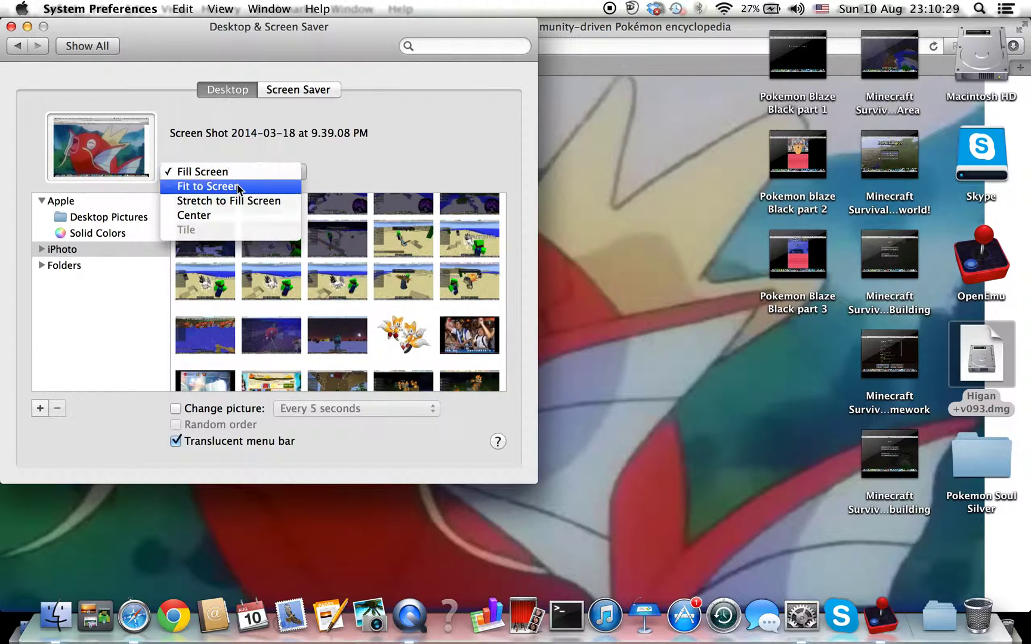
pyautogui.click(239, 186)
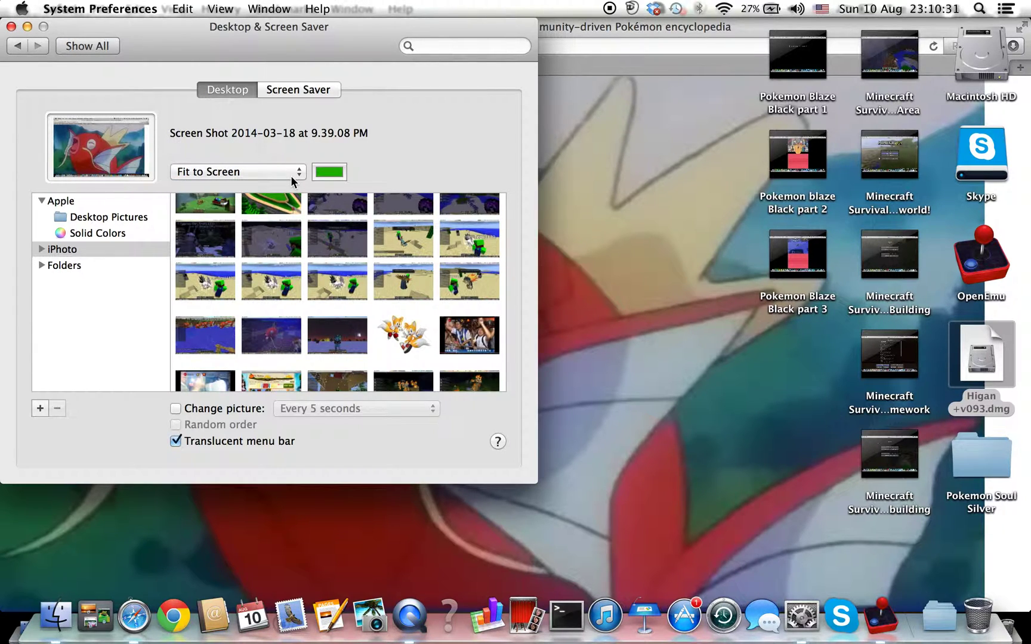
pyautogui.scroll(-5, 382, 312)
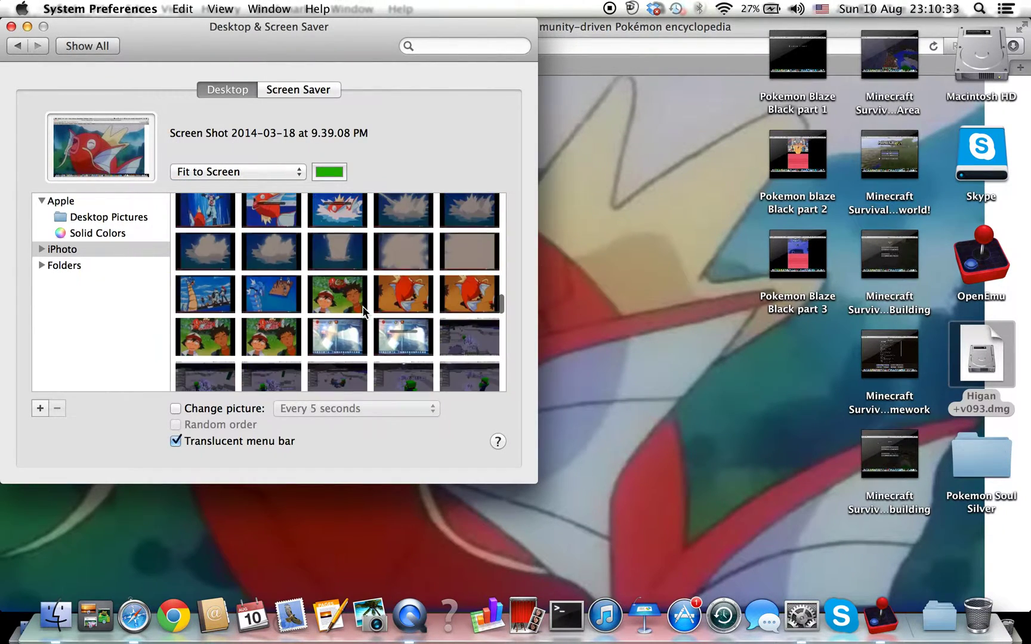
pyautogui.click(418, 306)
# Step: Reapply the 2014-03-18 Magikarp screenshot as the desktop picture and set it to Stretch to Fill Screen
pyautogui.scroll(-5, 422, 361)
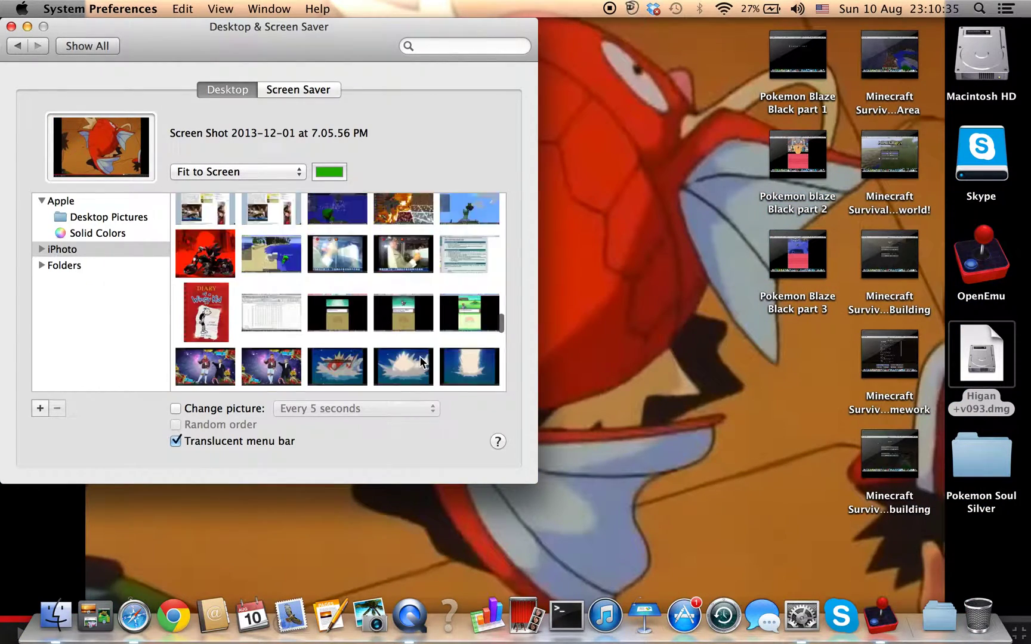
pyautogui.scroll(-10, 416, 384)
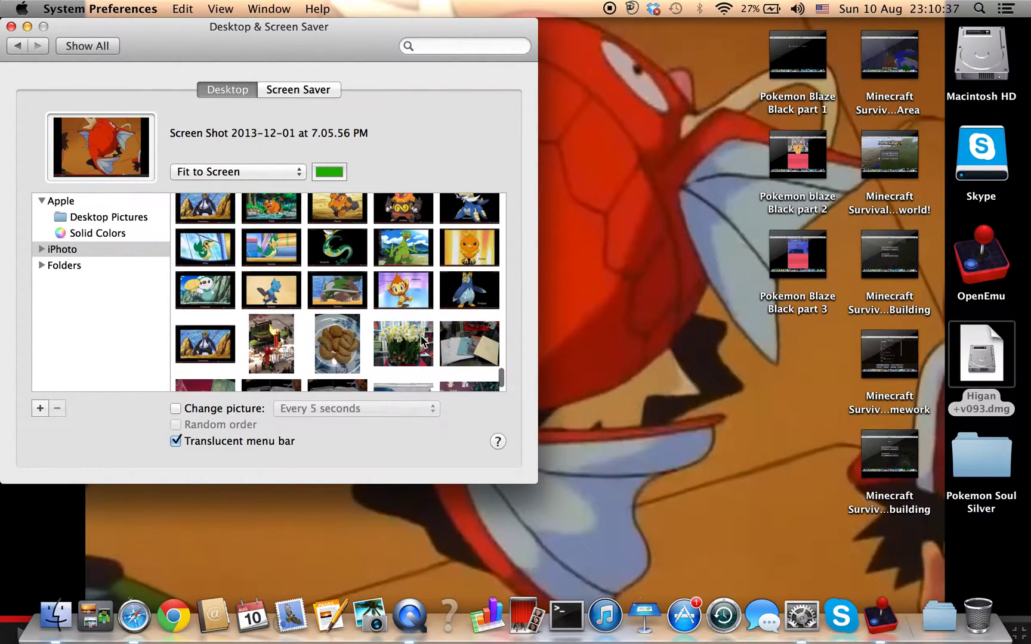
pyautogui.click(416, 322)
pyautogui.scroll(15, 412, 313)
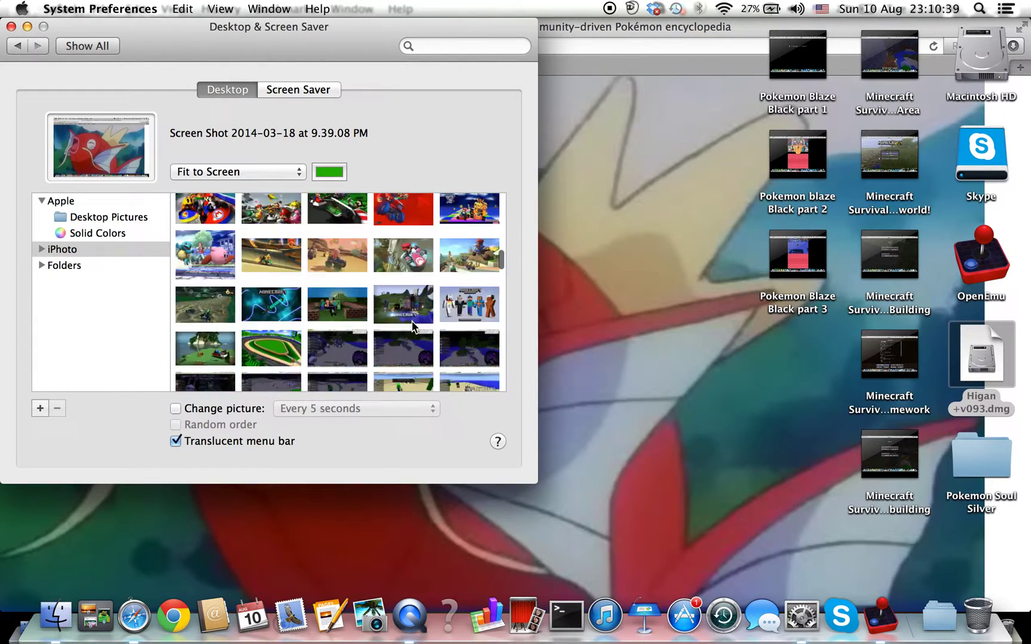
pyautogui.click(288, 172)
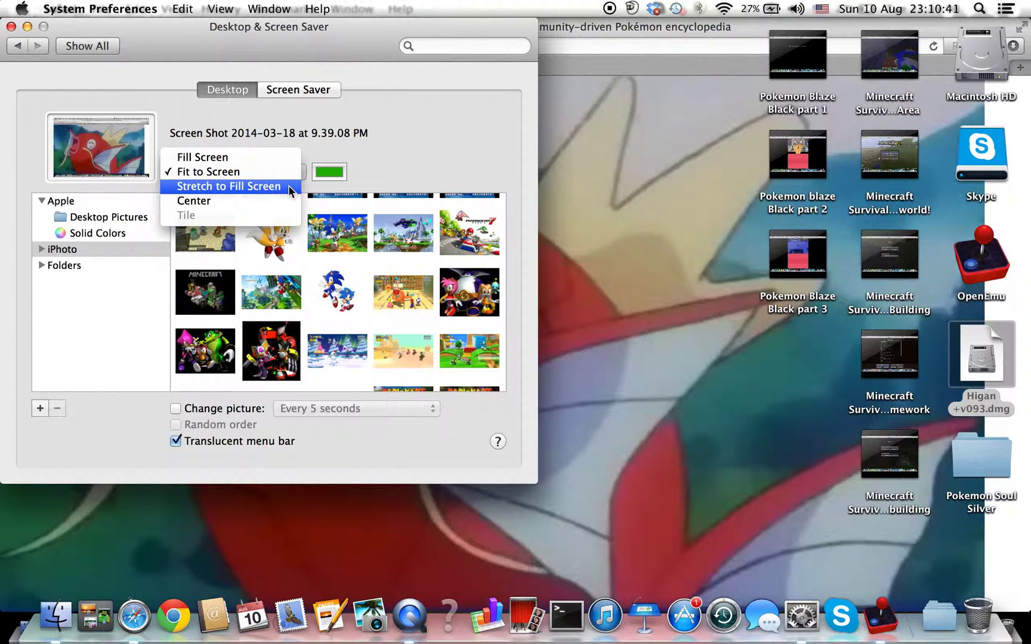
pyautogui.click(290, 188)
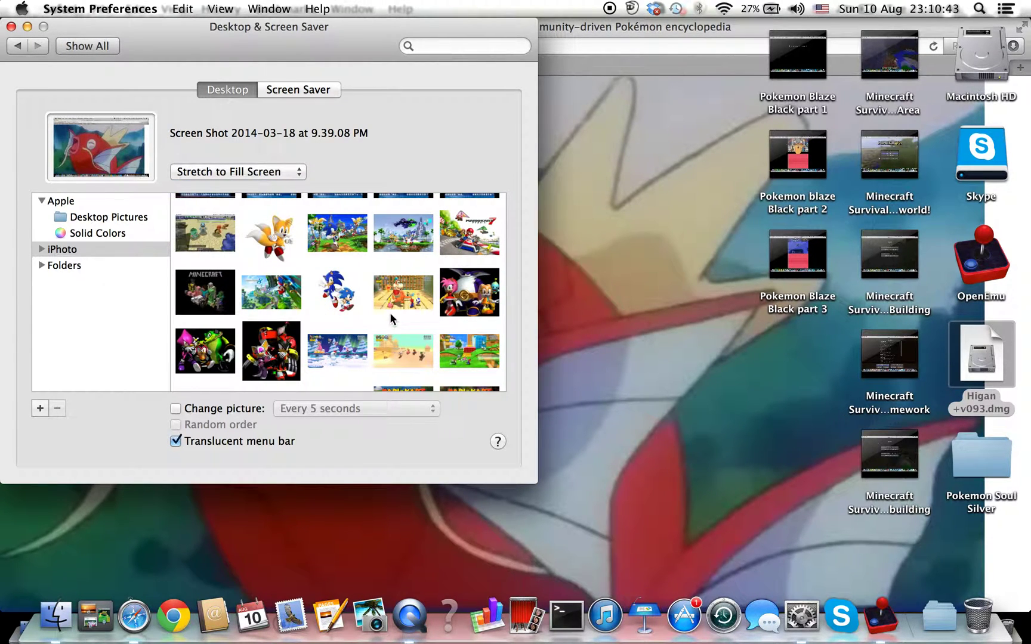
# Step: Try the supermario-3d-world picture as the desktop background with the Center and Tile layouts
pyautogui.click(420, 340)
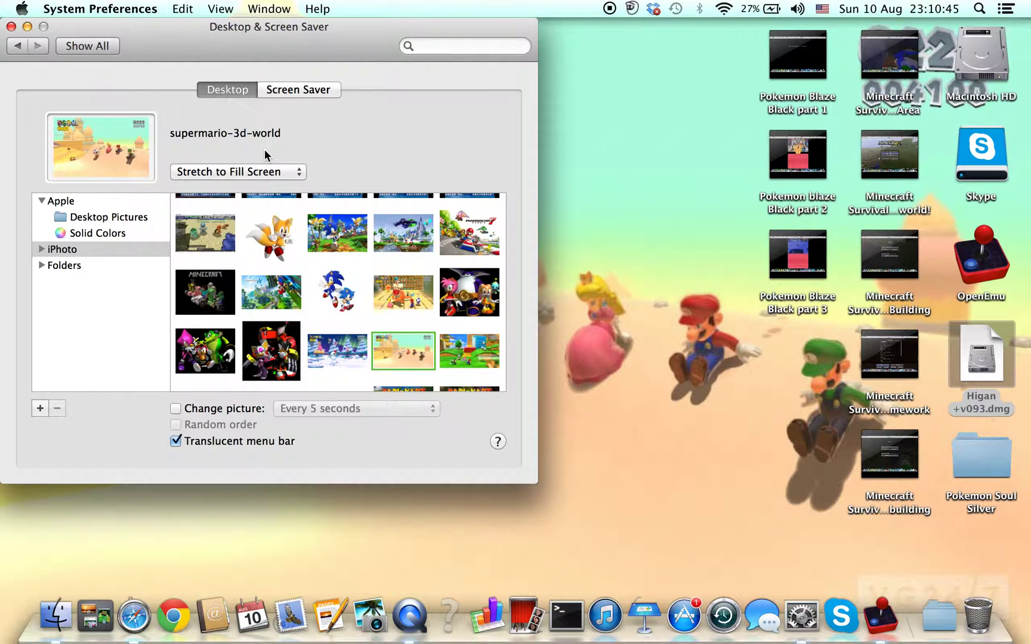
pyautogui.click(264, 173)
pyautogui.click(265, 175)
pyautogui.click(299, 175)
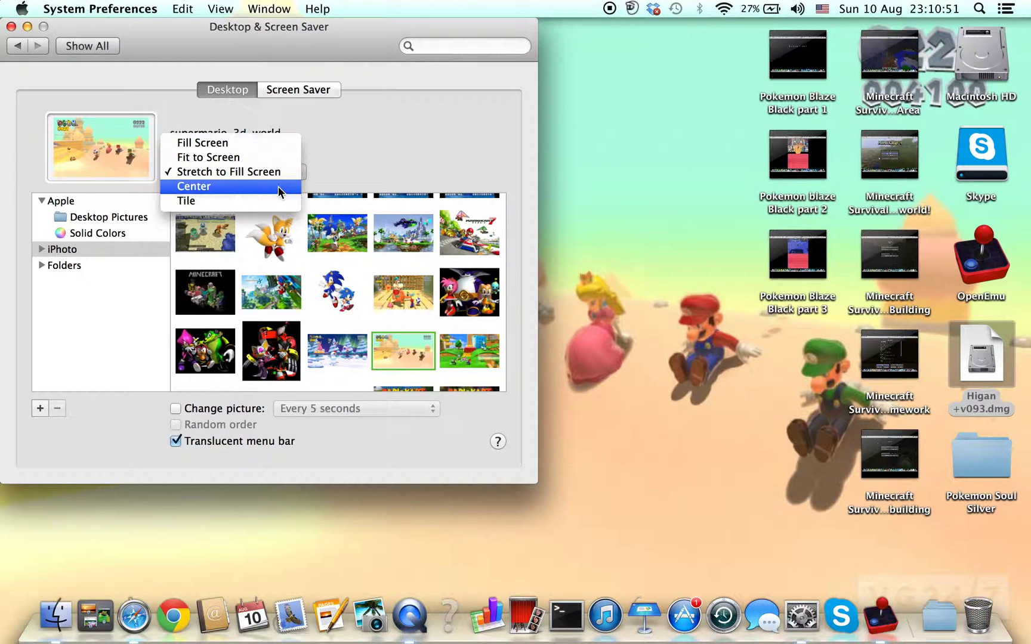
pyautogui.click(275, 186)
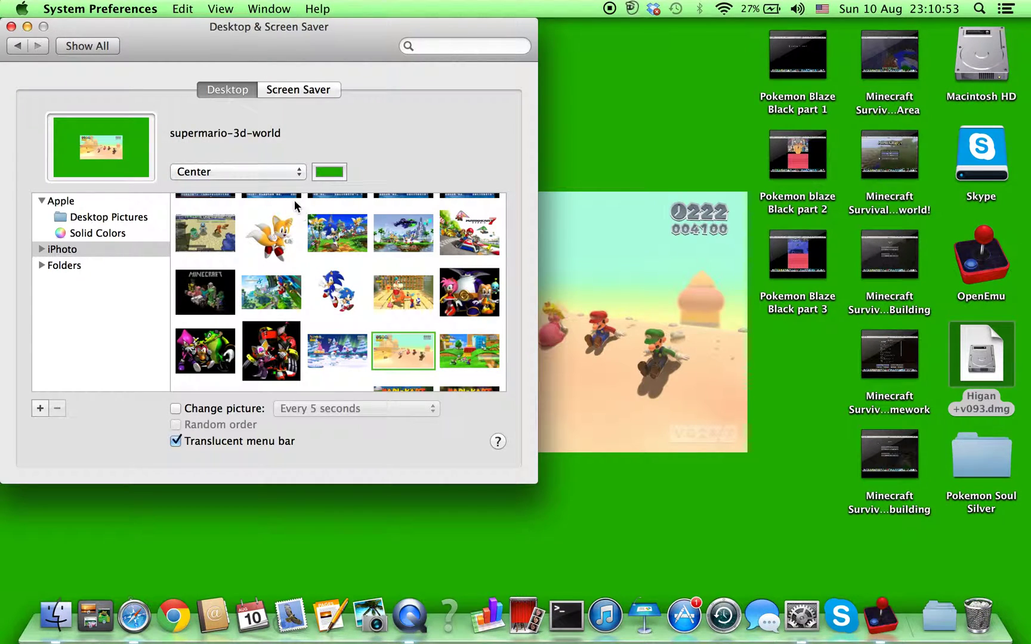
pyautogui.click(290, 167)
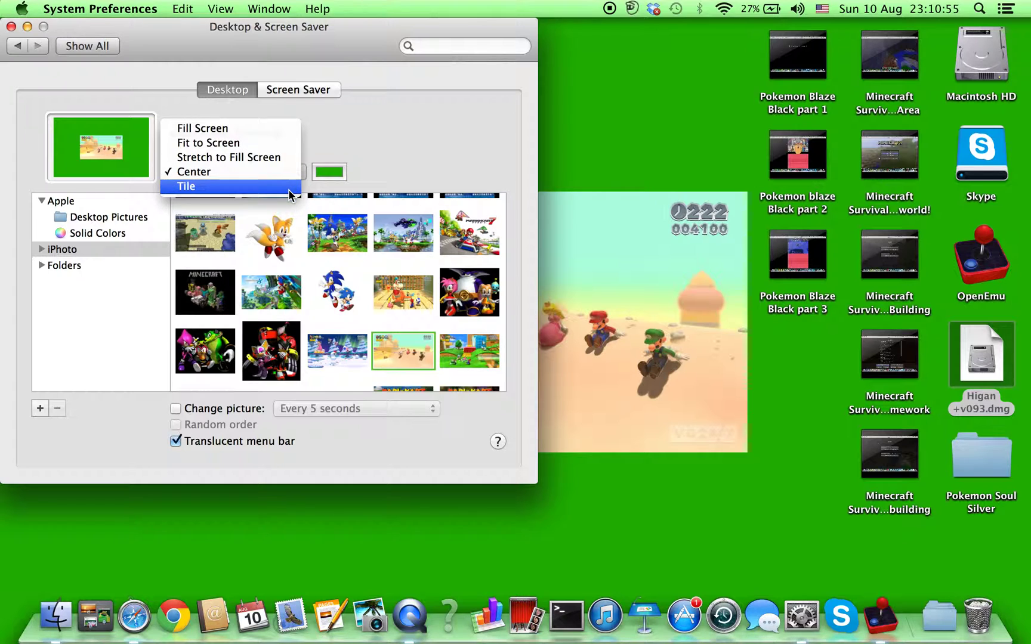
pyautogui.click(290, 186)
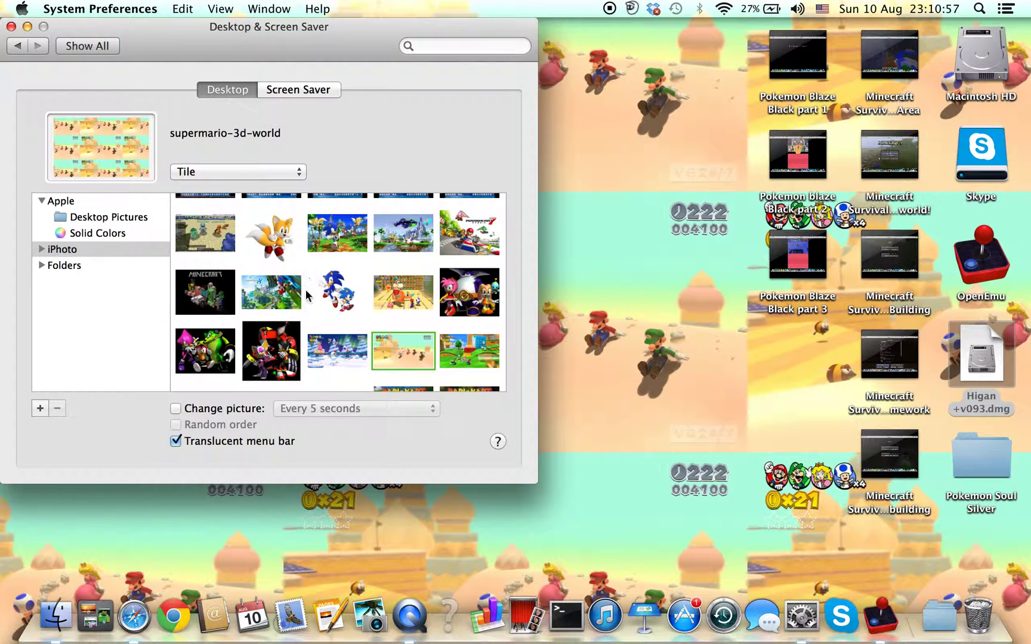
# Step: Set the layout to Fill Screen, choose the splashing Magikarp screenshot taken at 11.19.00 AM as desktop picture, and close the preferences
pyautogui.scroll(-5, 265, 230)
pyautogui.scroll(3, 263, 227)
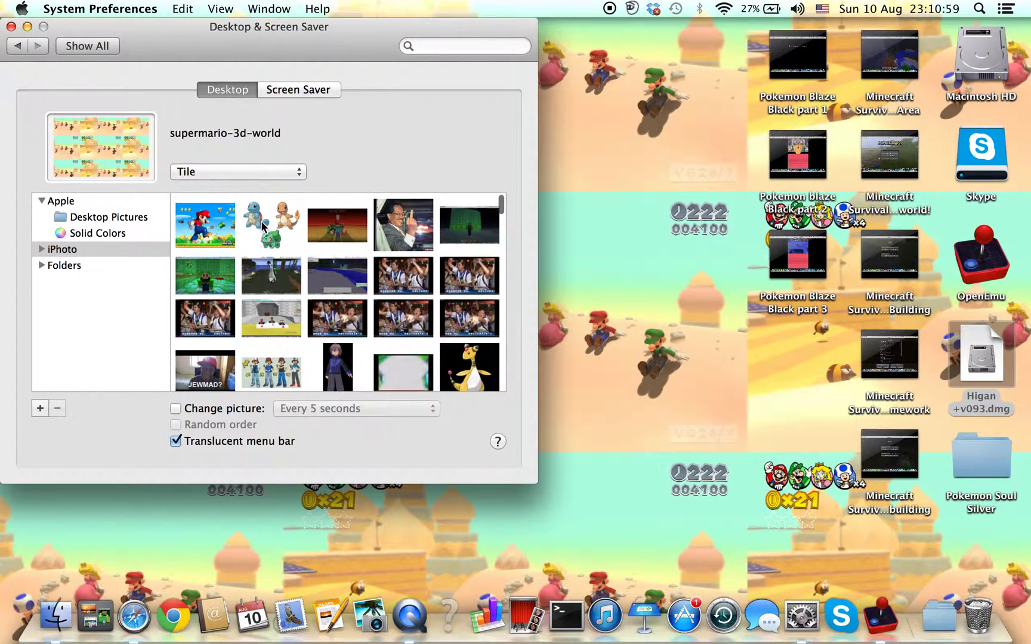
pyautogui.click(271, 171)
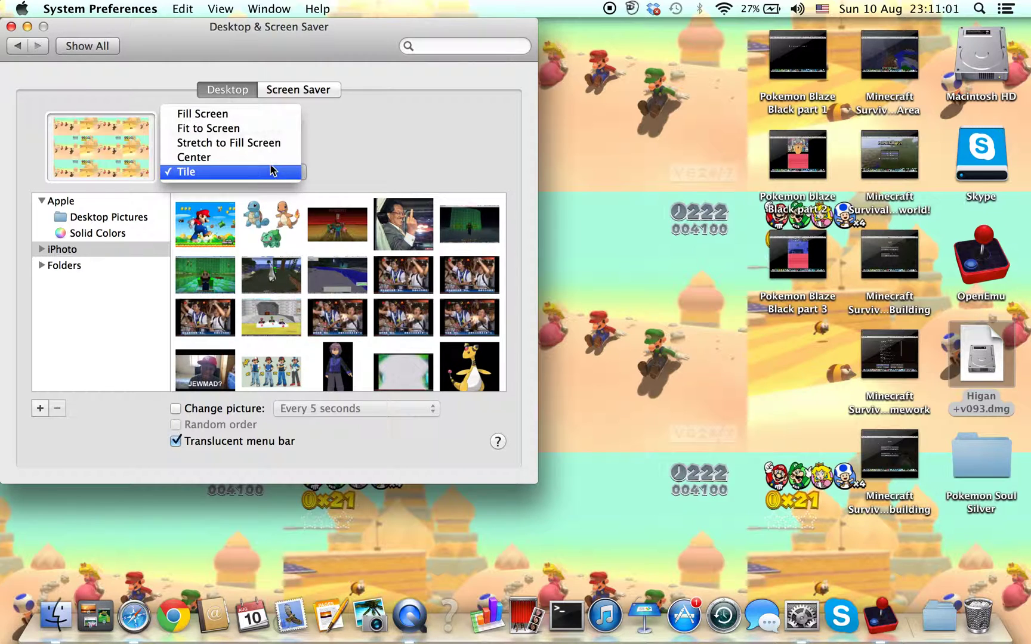
pyautogui.click(262, 114)
pyautogui.scroll(-5, 336, 290)
pyautogui.scroll(-10, 336, 290)
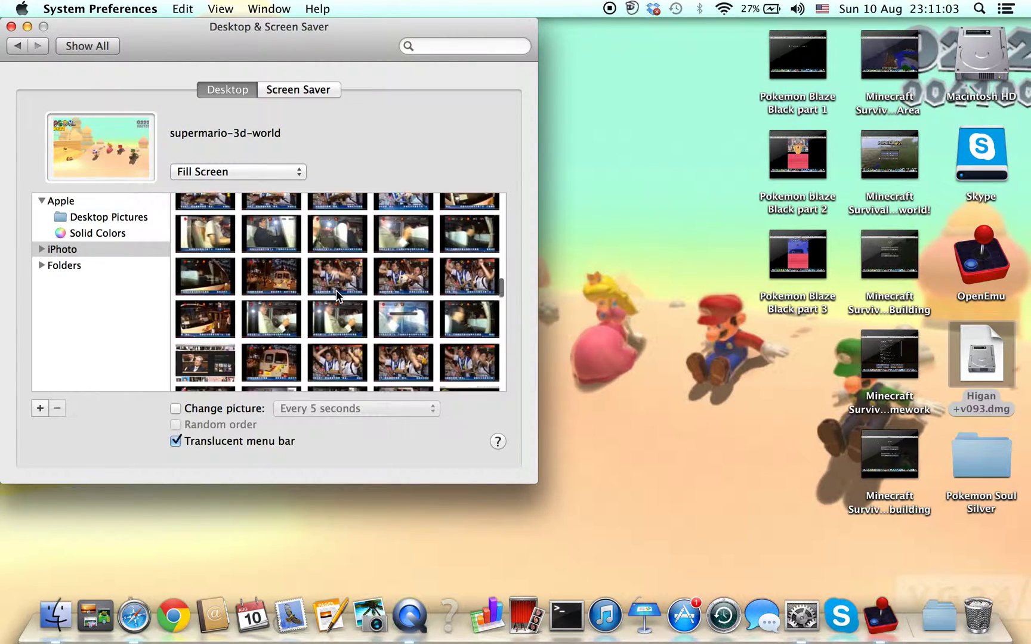
pyautogui.scroll(-10, 336, 291)
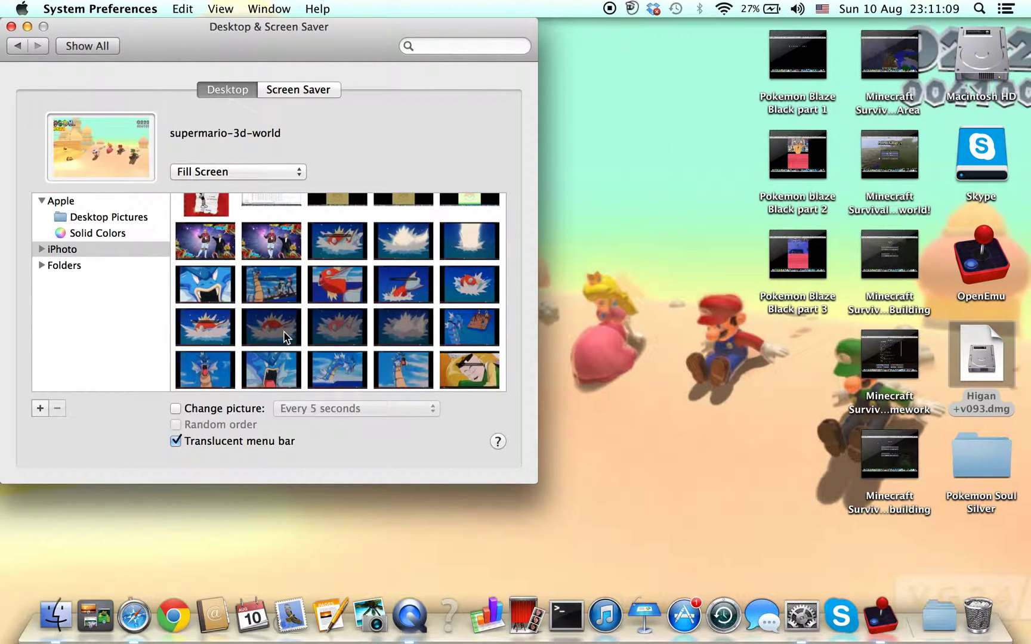
pyautogui.click(468, 285)
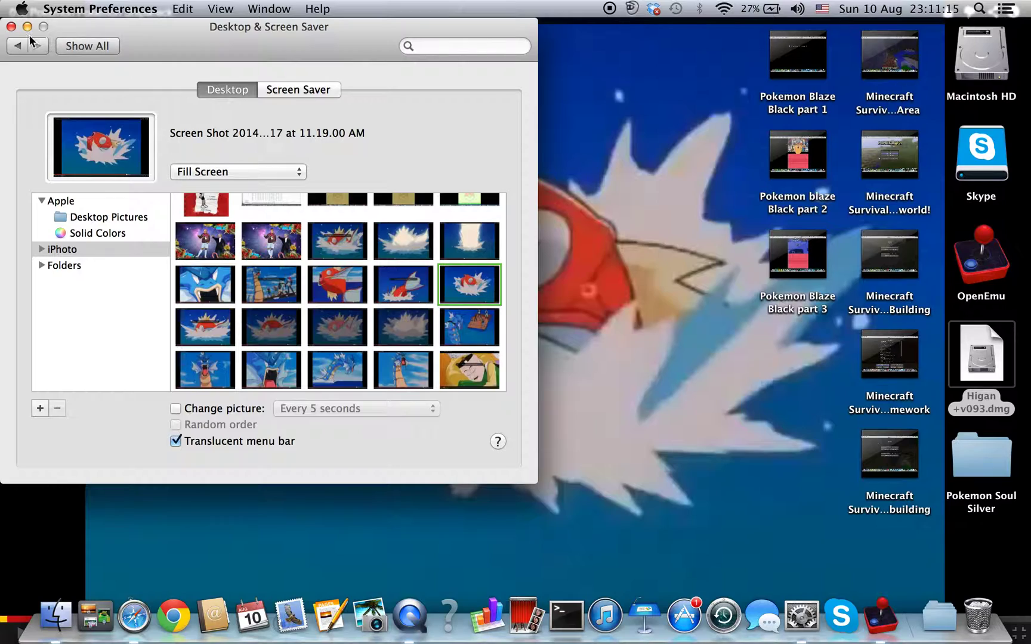
pyautogui.click(12, 27)
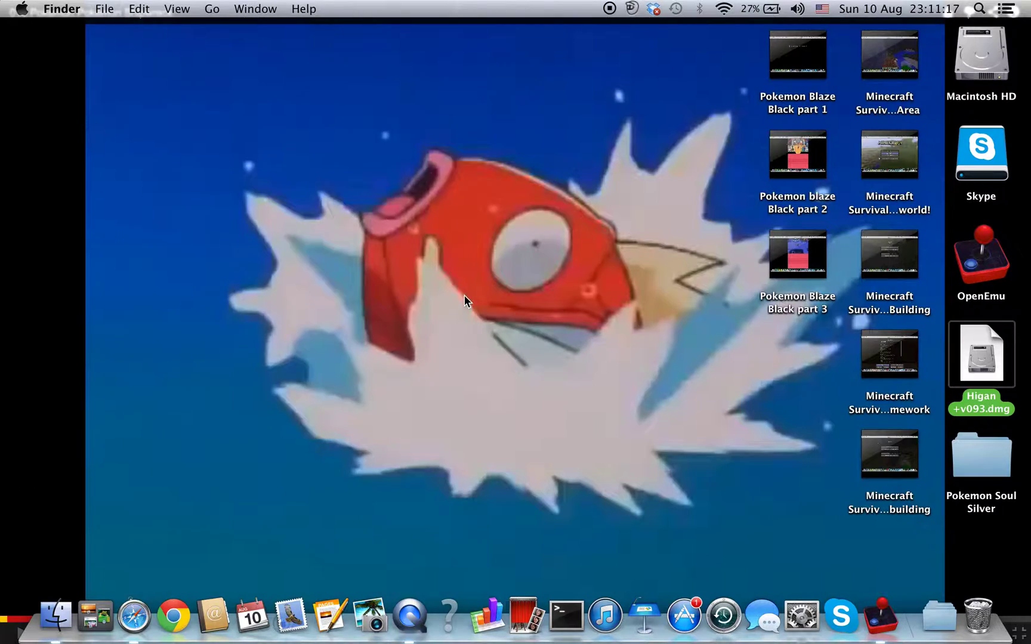
# Step: Switch to Safari, check the Pokemon Blaze Black 2 (Hack) download in the downloads list, and return to OpenEmu's Nintendo DS library
pyautogui.hotkey('ctrl', 'Left')
pyautogui.hotkey('ctrl', 'Right')
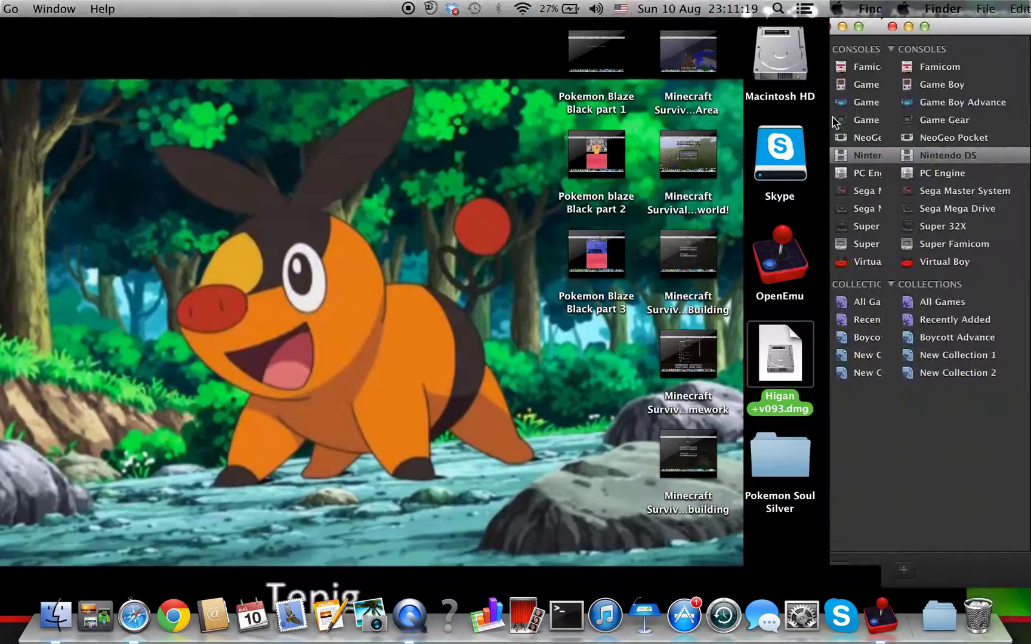
pyautogui.hotkey('ctrl', 'Right')
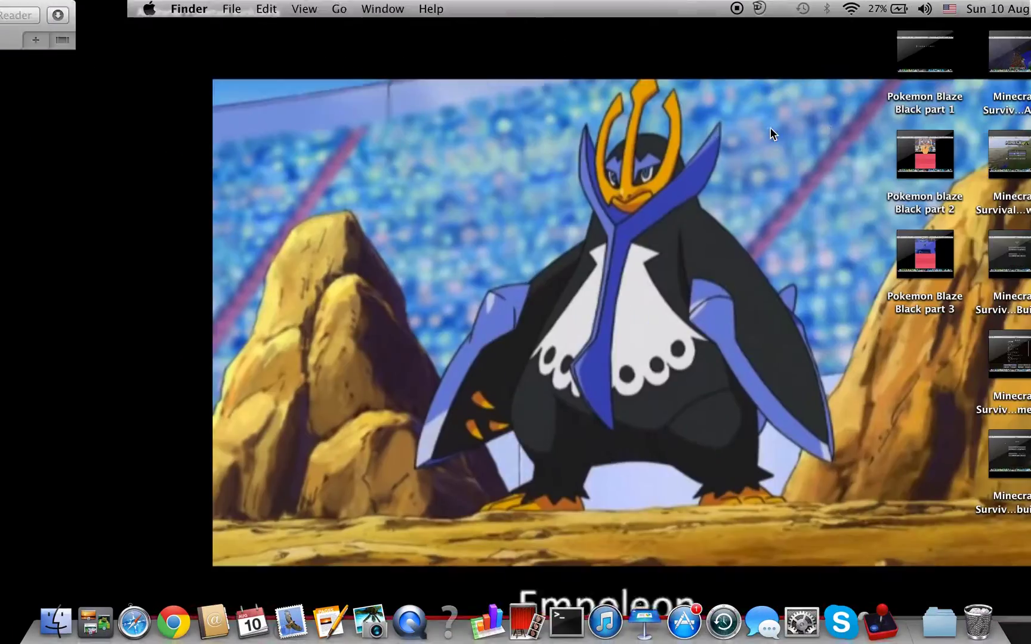
pyautogui.click(1013, 16)
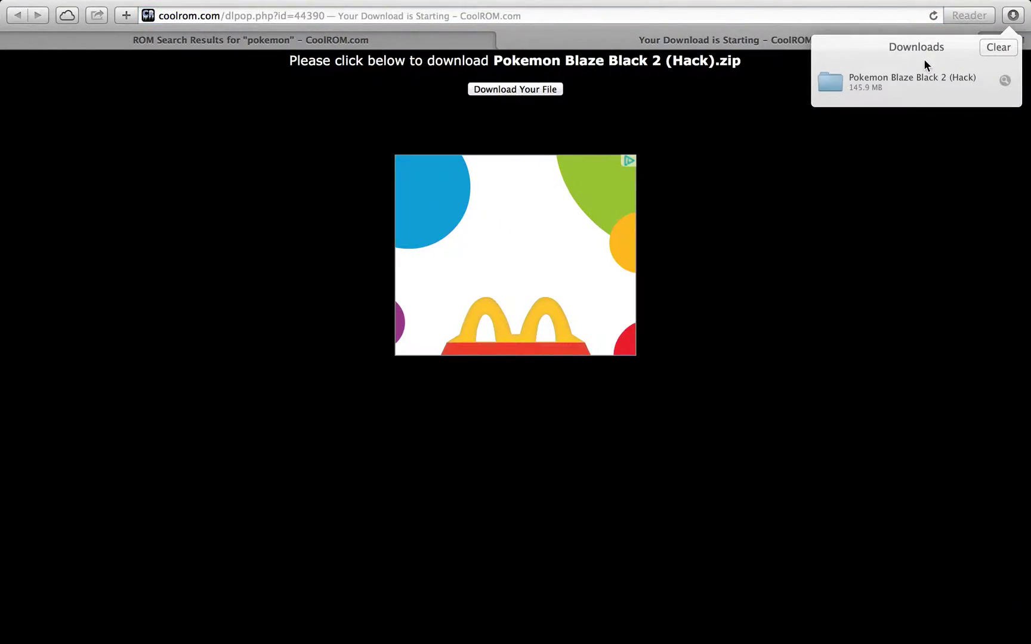
pyautogui.moveTo(925, 67); pyautogui.dragTo(633, 412)
pyautogui.hotkey('ctrl', 'Left')
pyautogui.hotkey('ctrl', 'Left')
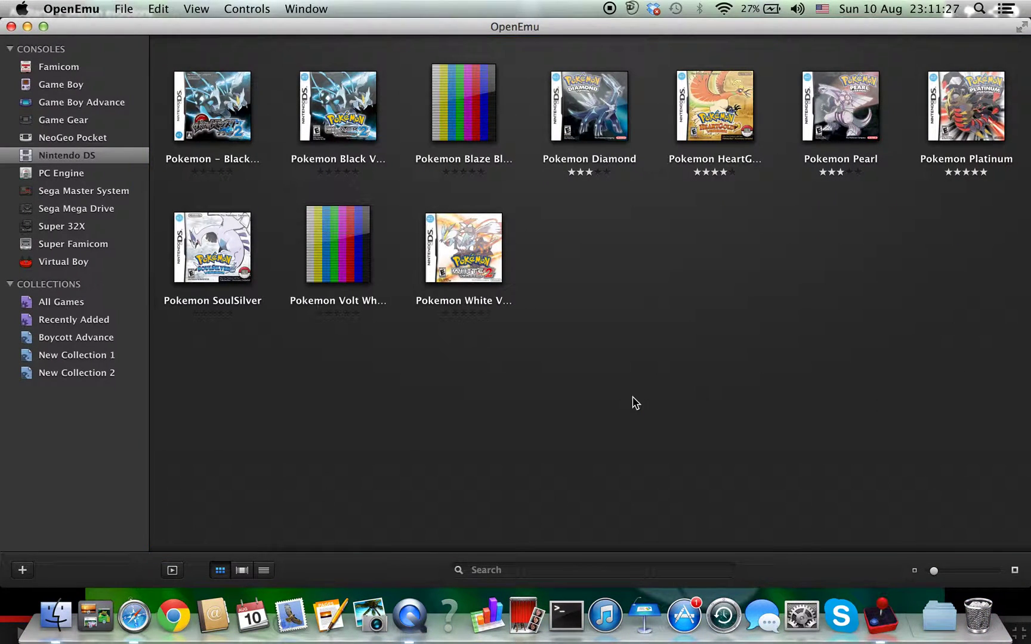